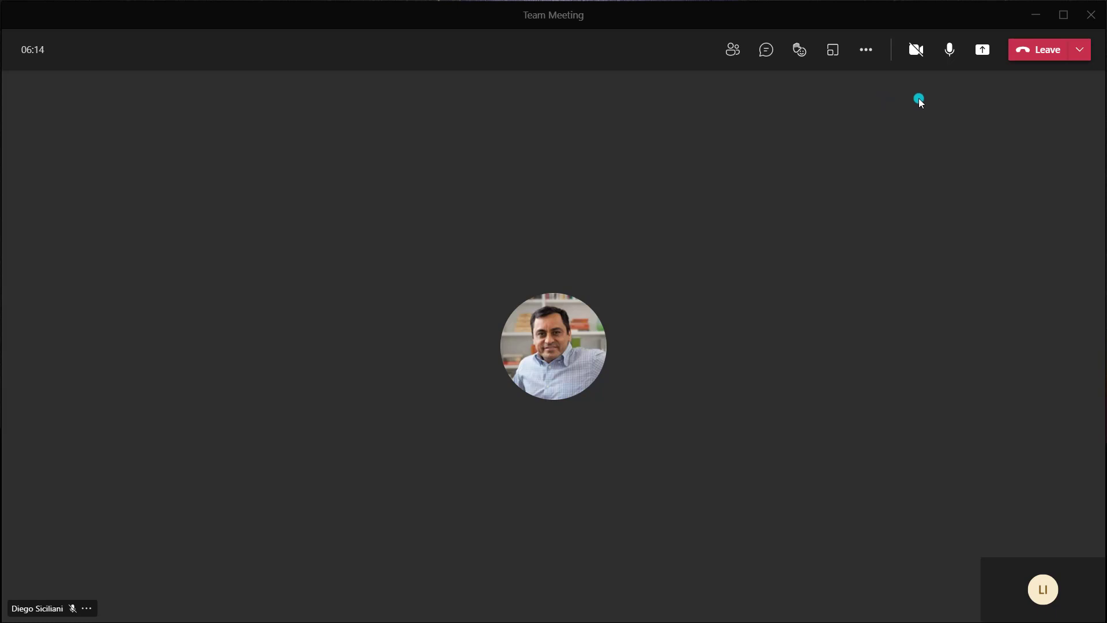
From Share content, choose the Microsoft Whiteboard tile to share a blank board
{"action": "left_click", "coordinate": [979, 58]}
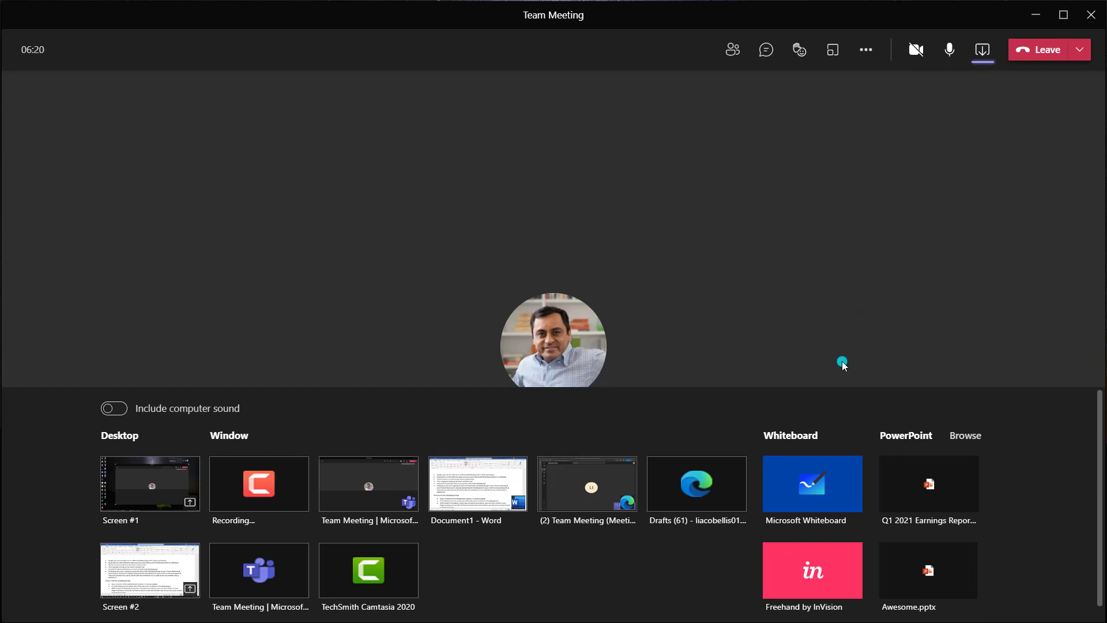
{"action": "left_click", "coordinate": [837, 482]}
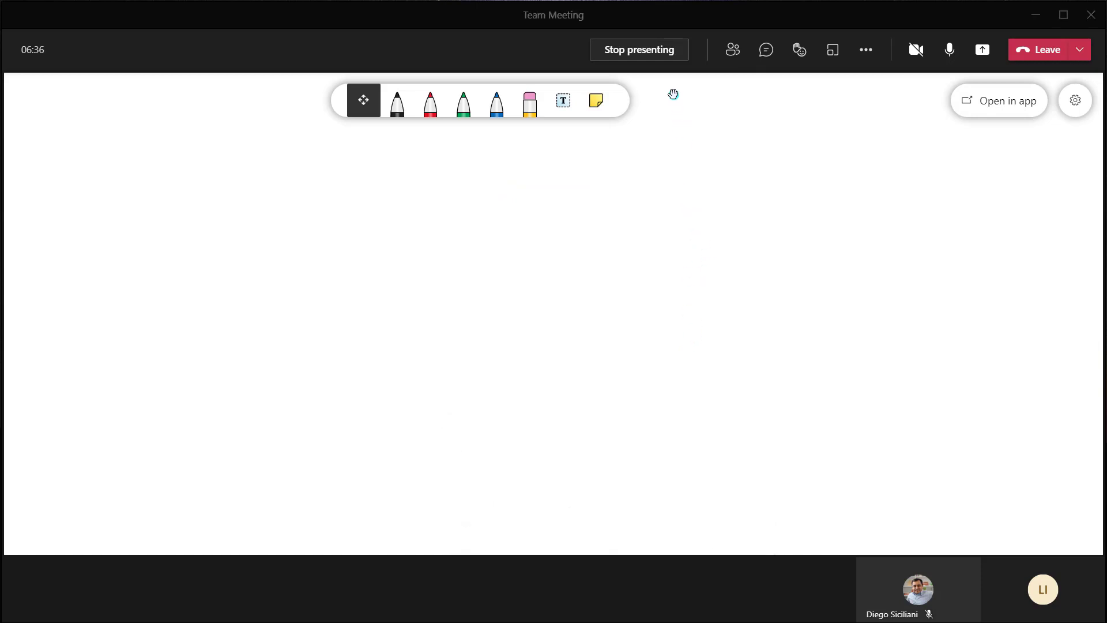
{"action": "left_click", "coordinate": [650, 55]}
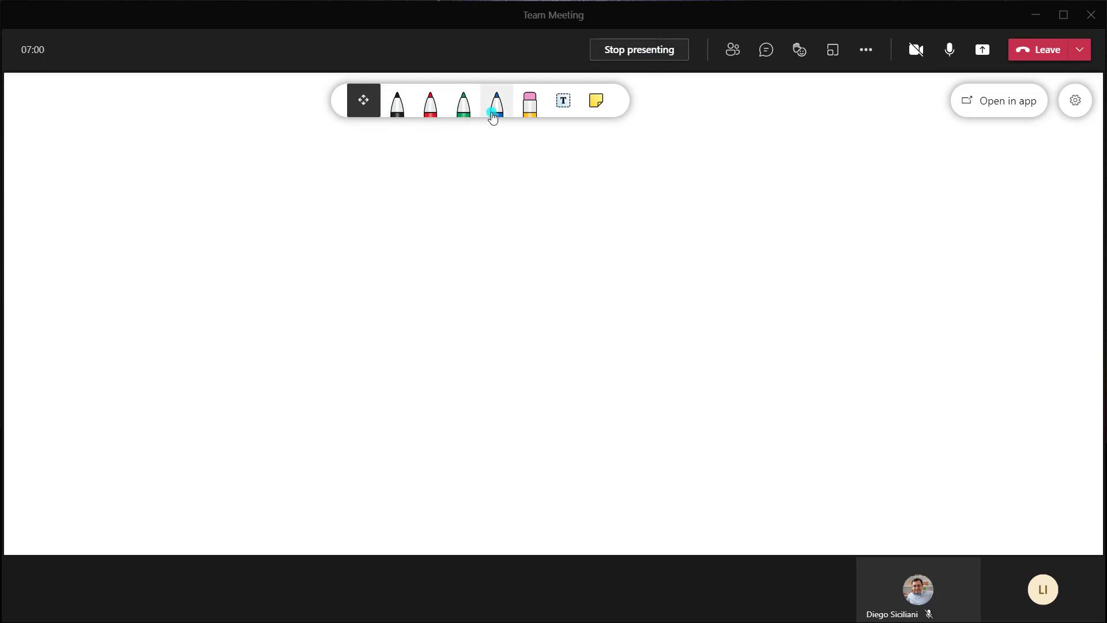
{"action": "left_click", "coordinate": [398, 110]}
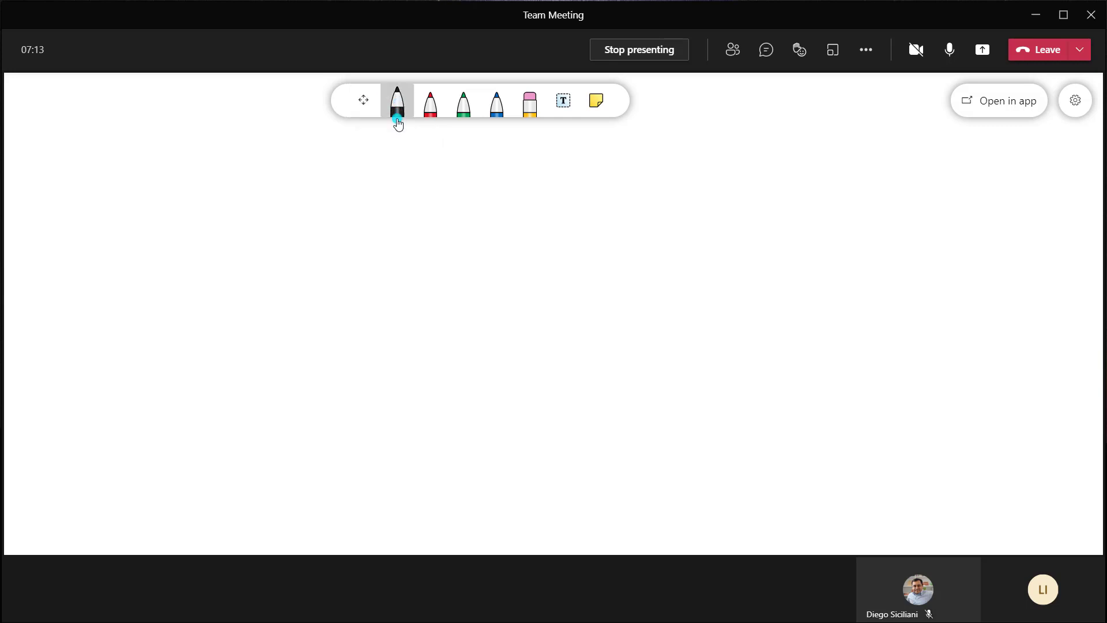
{"action": "mouse_move", "coordinate": [161, 244]}
{"action": "left_mouse_down"}
{"action": "mouse_move", "coordinate": [168, 263]}
{"action": "mouse_move", "coordinate": [148, 321]}
{"action": "left_mouse_up"}
{"action": "left_click_drag", "start_coordinate": [171, 285], "coordinate": [220, 284]}
{"action": "mouse_move", "coordinate": [205, 237]}
{"action": "left_mouse_down"}
{"action": "mouse_move", "coordinate": [231, 324]}
{"action": "mouse_move", "coordinate": [251, 324]}
{"action": "left_mouse_up"}
{"action": "left_click", "coordinate": [234, 265]}
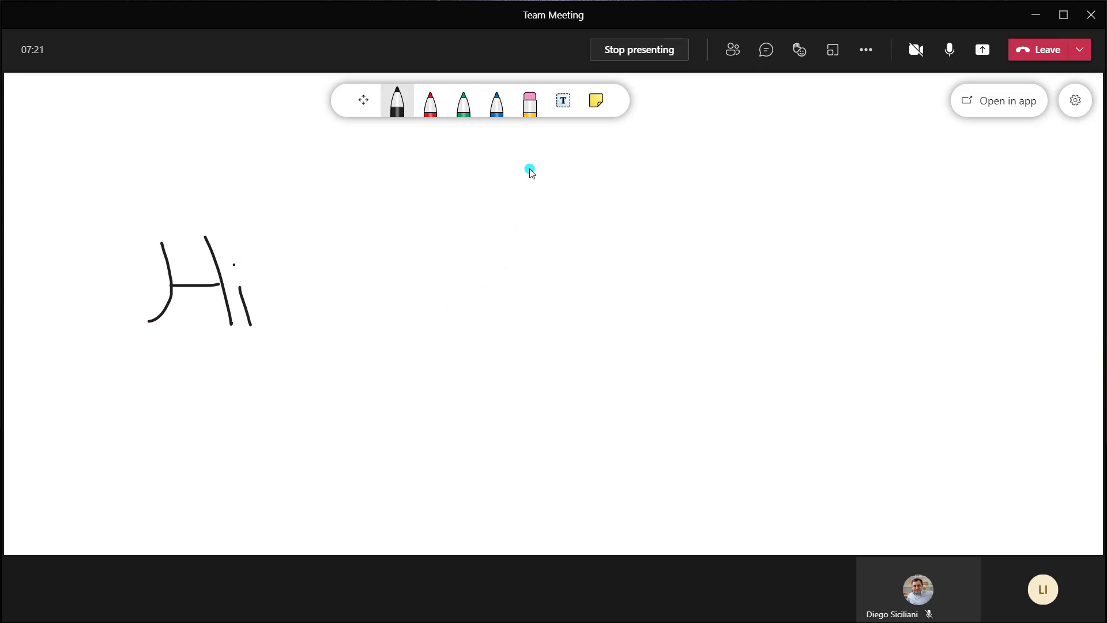
{"action": "left_click", "coordinate": [532, 114]}
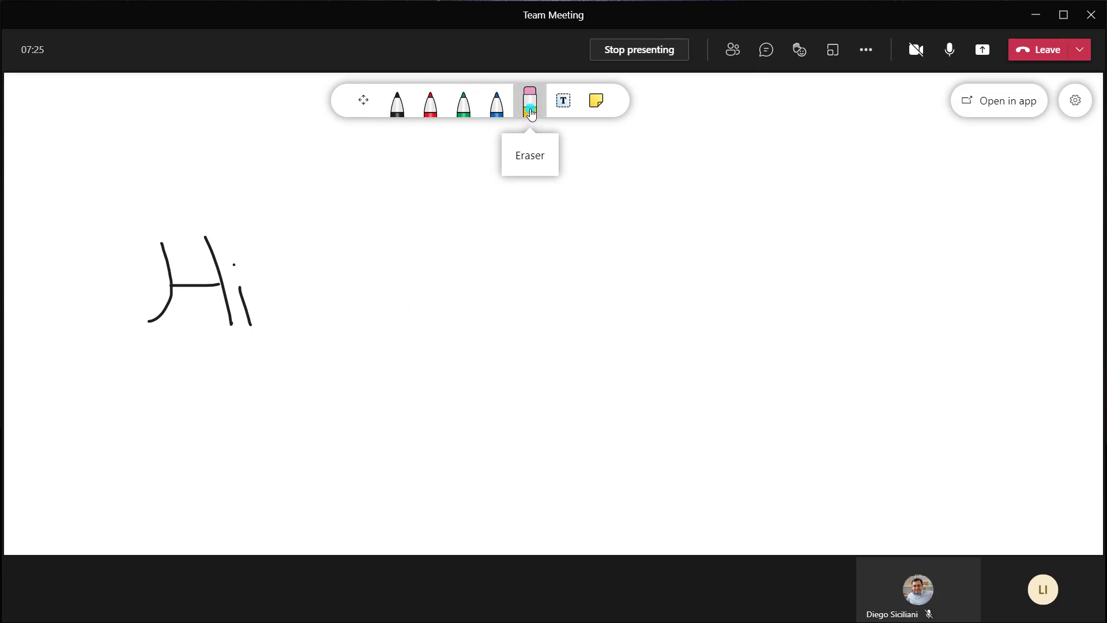
{"action": "left_click_drag", "start_coordinate": [302, 275], "coordinate": [227, 257]}
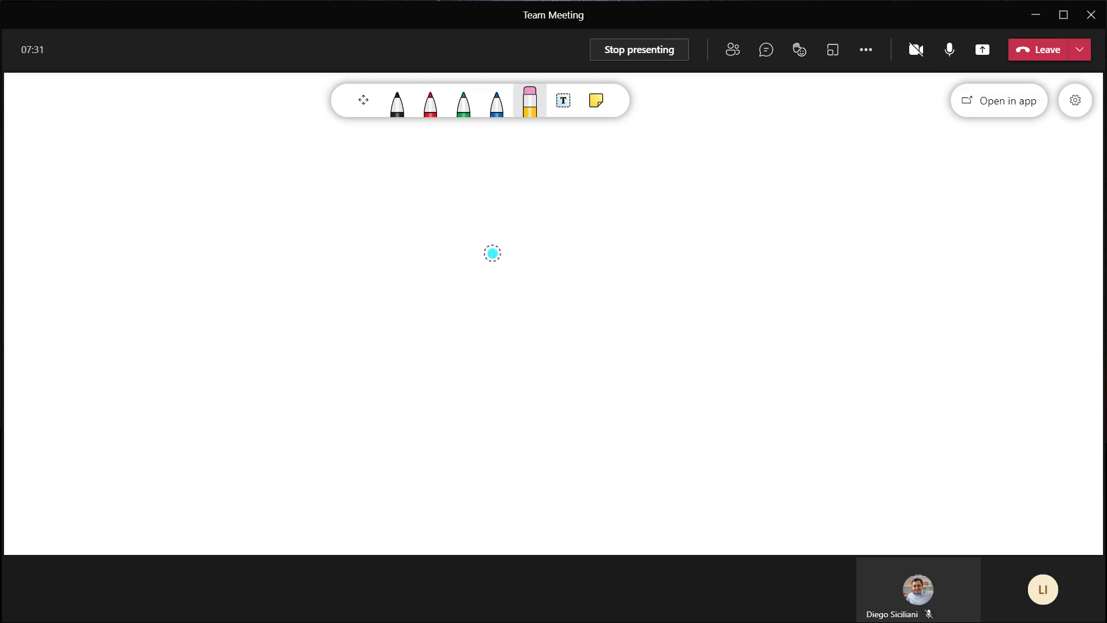
Add a text box reading 'This is text' near the middle of the board
{"action": "left_click", "coordinate": [564, 104]}
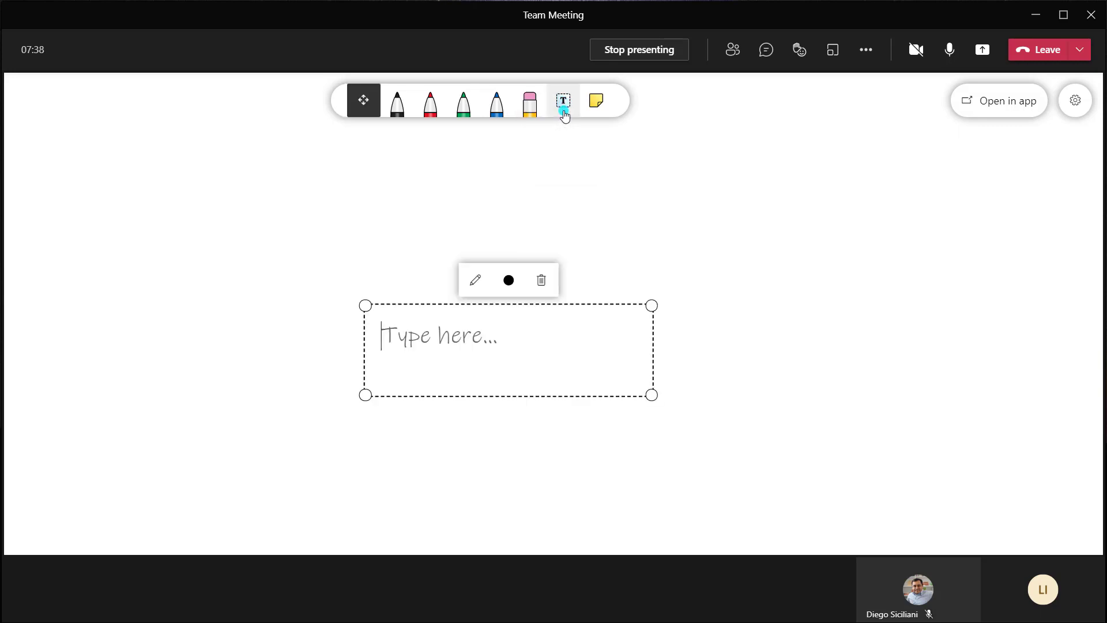
{"action": "left_click", "coordinate": [447, 322]}
{"action": "type", "text": "T"}
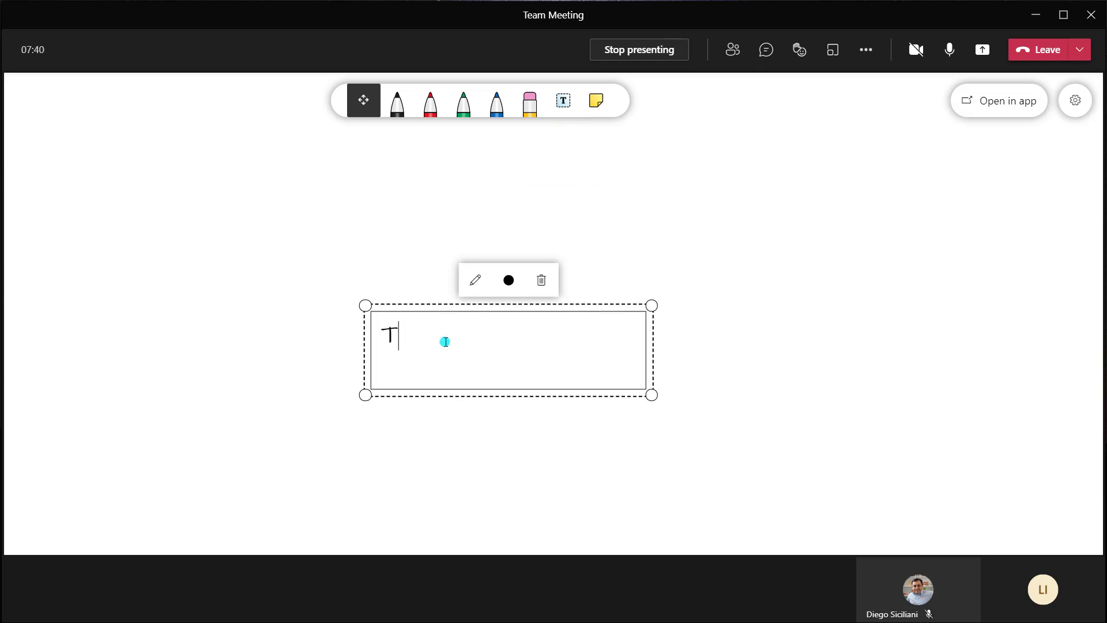
{"action": "type", "text": "his is text"}
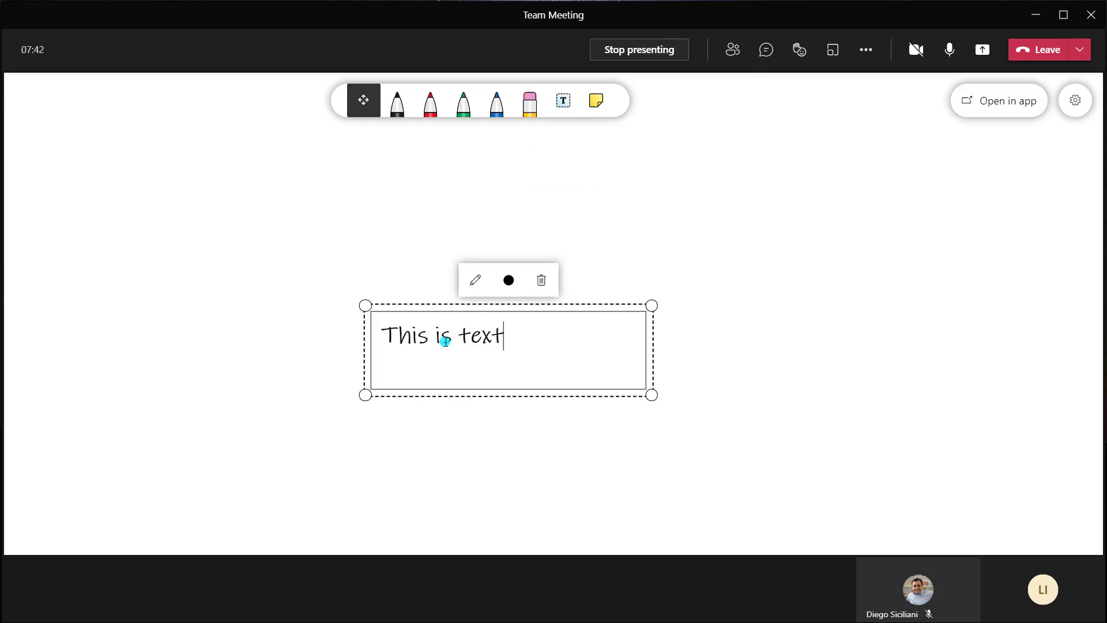
Colour the 'This is text' text crimson and leave it deselected on the board
{"action": "left_click_drag", "start_coordinate": [503, 343], "coordinate": [365, 340]}
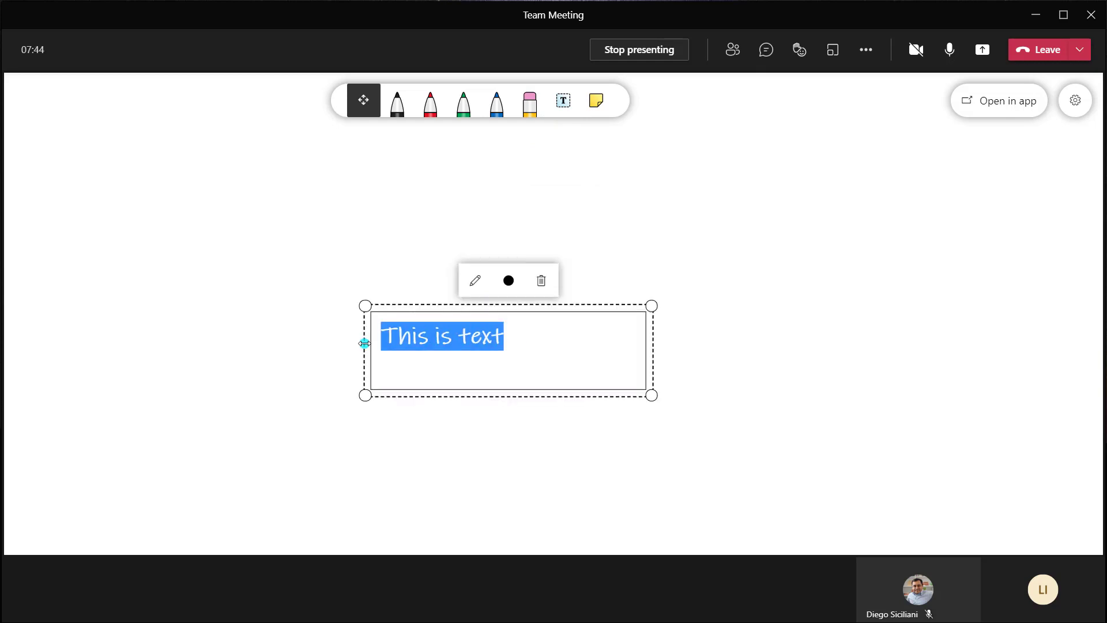
{"action": "left_click", "coordinate": [510, 287]}
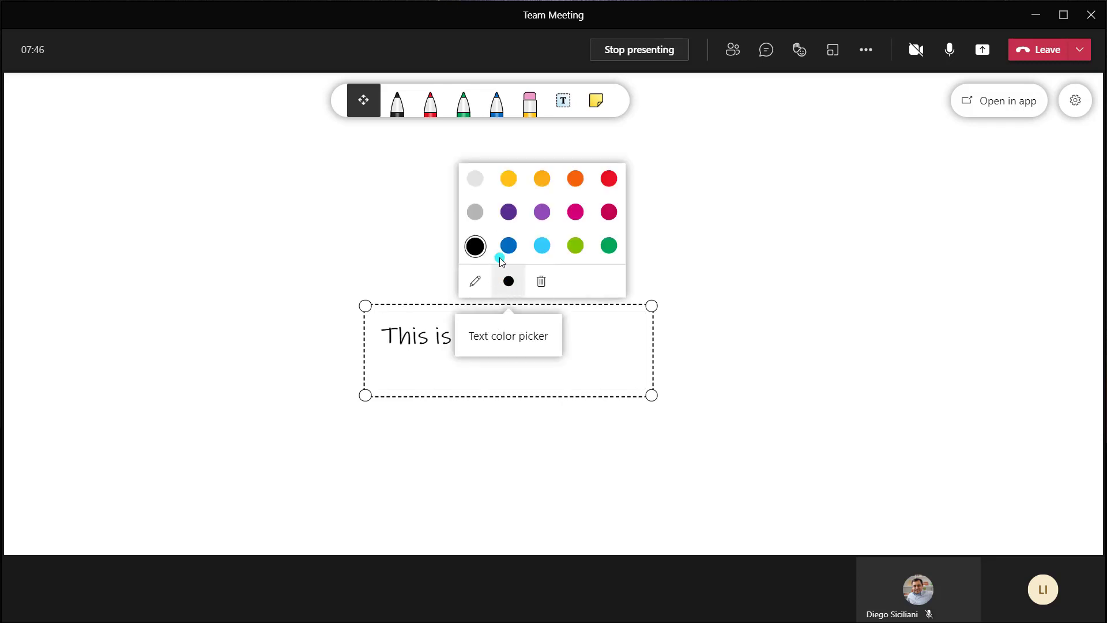
{"action": "left_click", "coordinate": [610, 213]}
{"action": "left_click", "coordinate": [776, 289]}
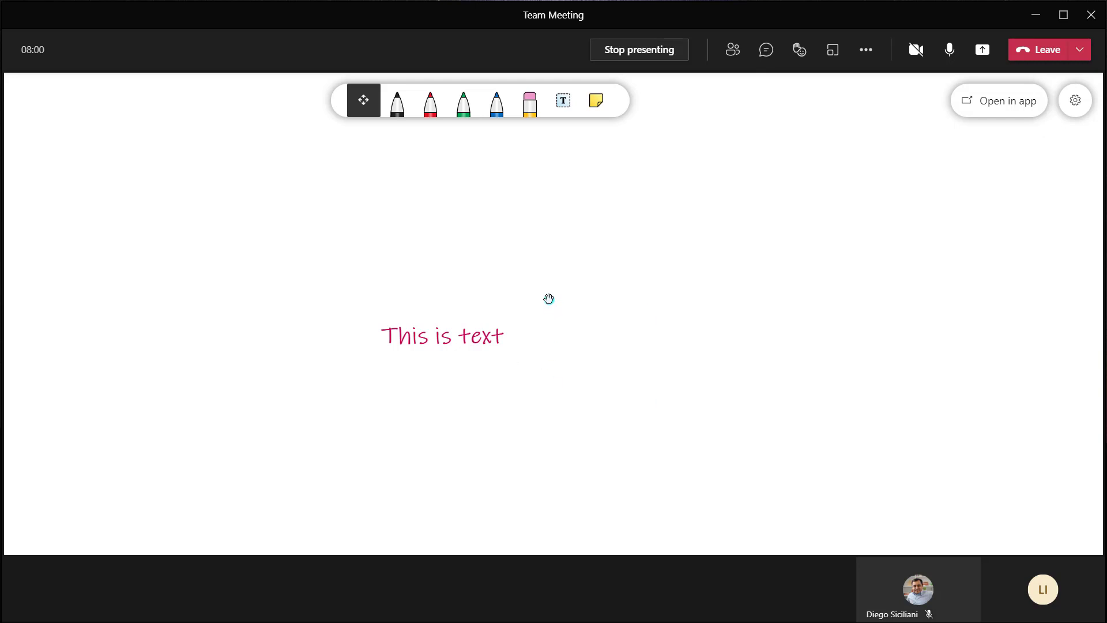
{"action": "left_click", "coordinate": [496, 340]}
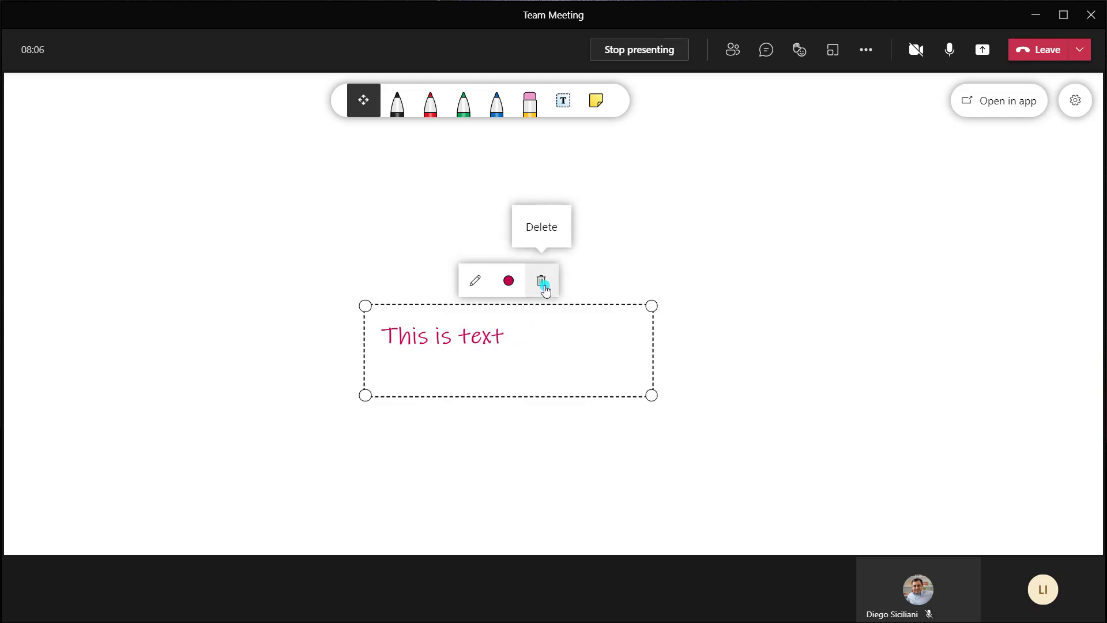
{"action": "left_click", "coordinate": [694, 276]}
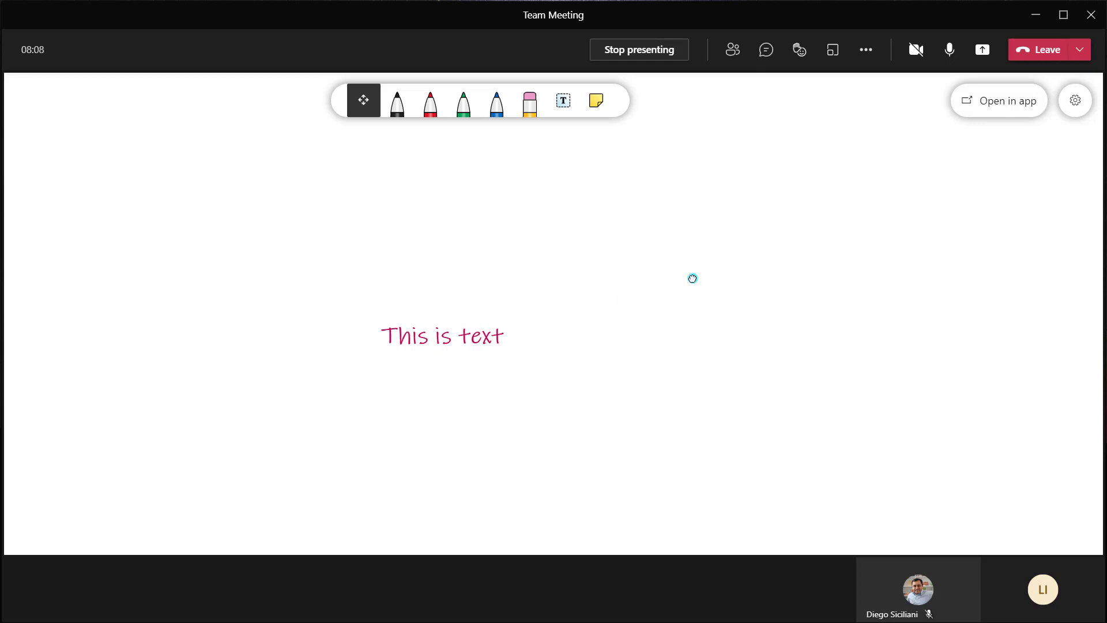
{"action": "left_click", "coordinate": [599, 104]}
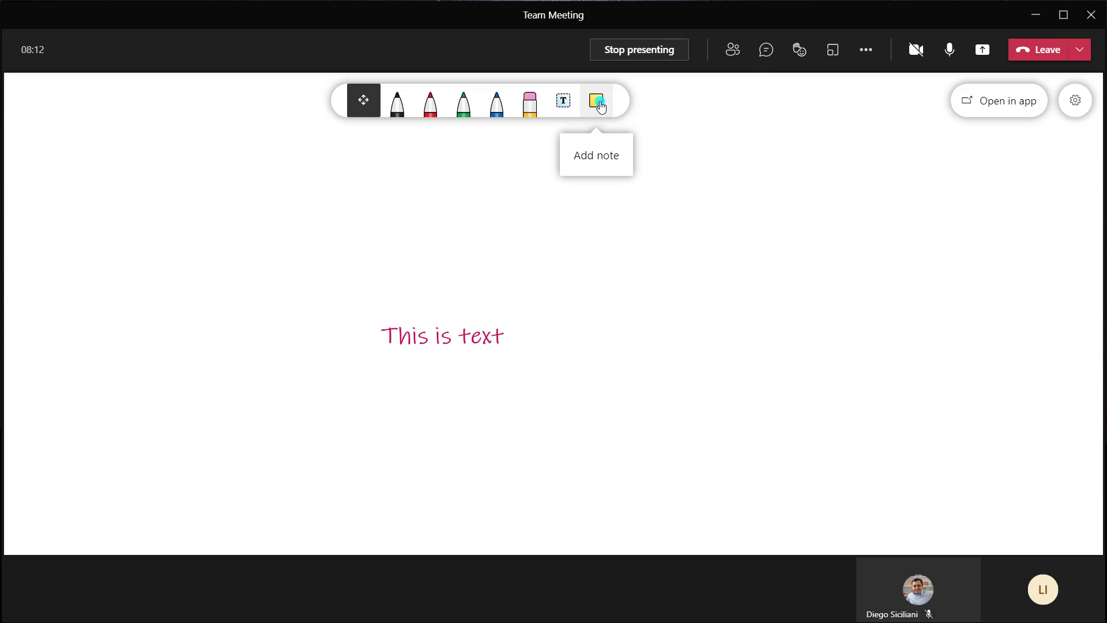
Place a sticky note in the middle of the board
{"action": "left_click", "coordinate": [600, 105]}
{"action": "left_click", "coordinate": [598, 104]}
{"action": "left_click", "coordinate": [597, 103]}
{"action": "left_click", "coordinate": [531, 292]}
{"action": "left_click_drag", "start_coordinate": [594, 227], "coordinate": [597, 266]}
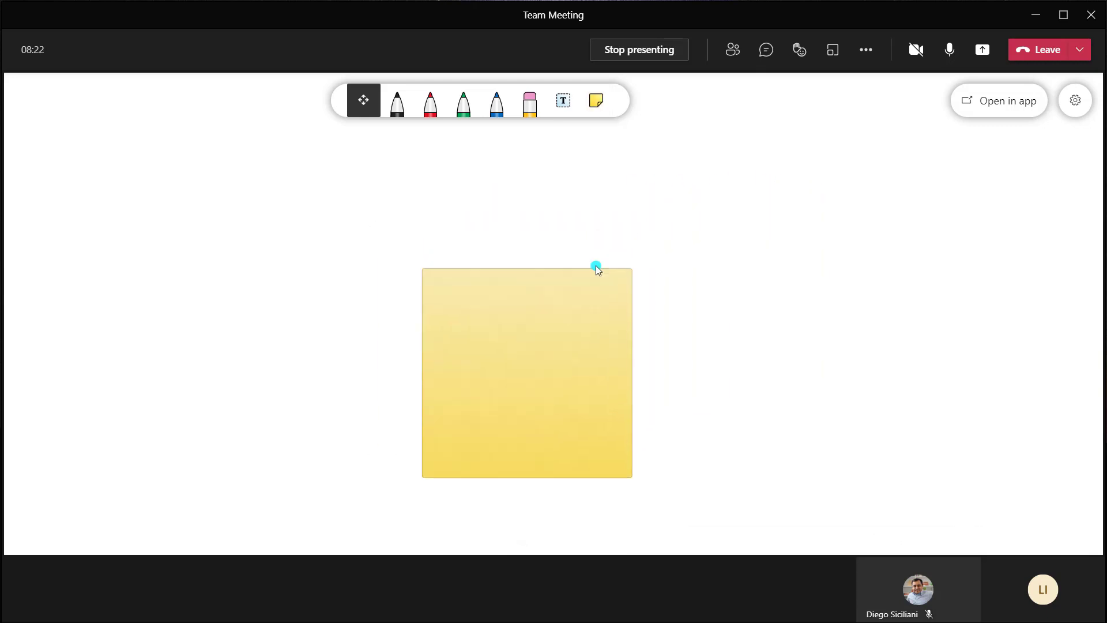
{"action": "left_click", "coordinate": [531, 330]}
Type 'This is text' into the sticky note, fixing a typo
{"action": "left_click", "coordinate": [508, 324]}
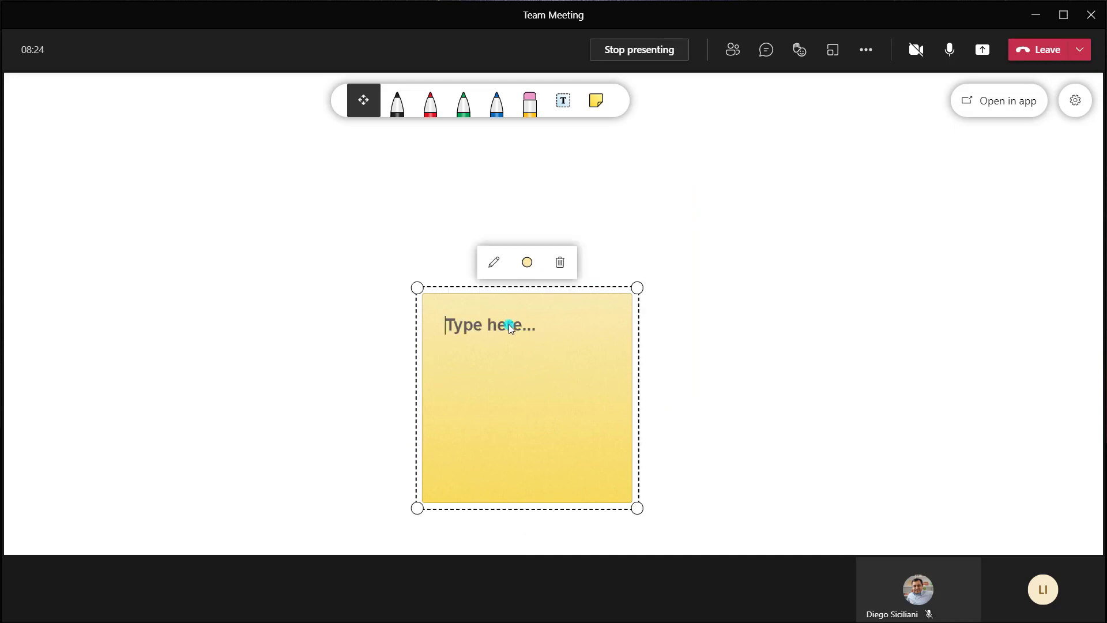
{"action": "type", "text": "T"}
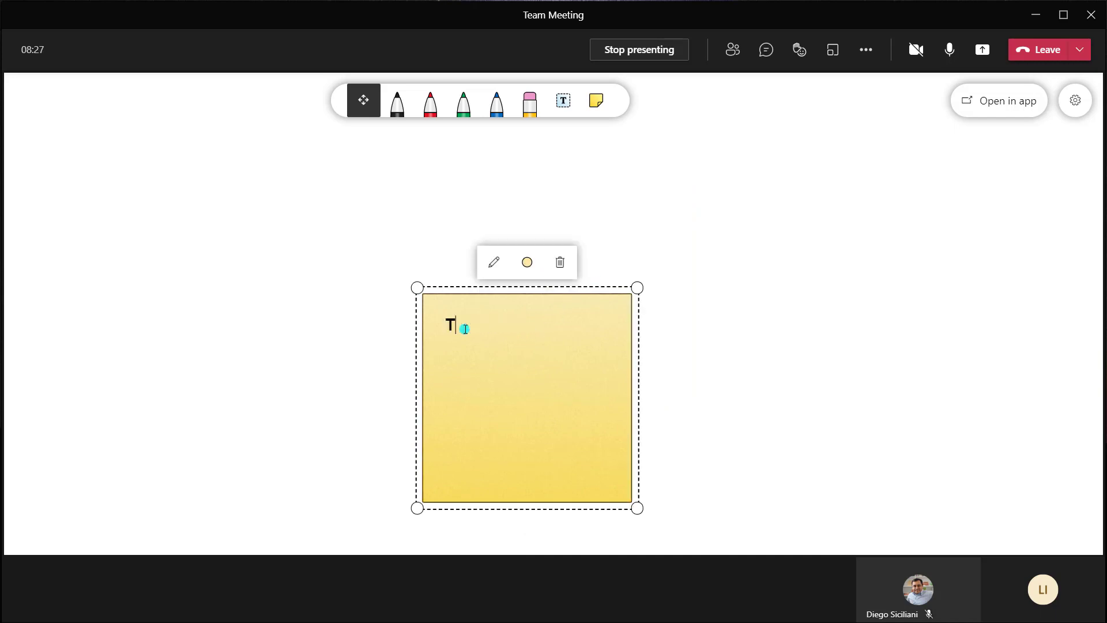
{"action": "type", "text": "his is text"}
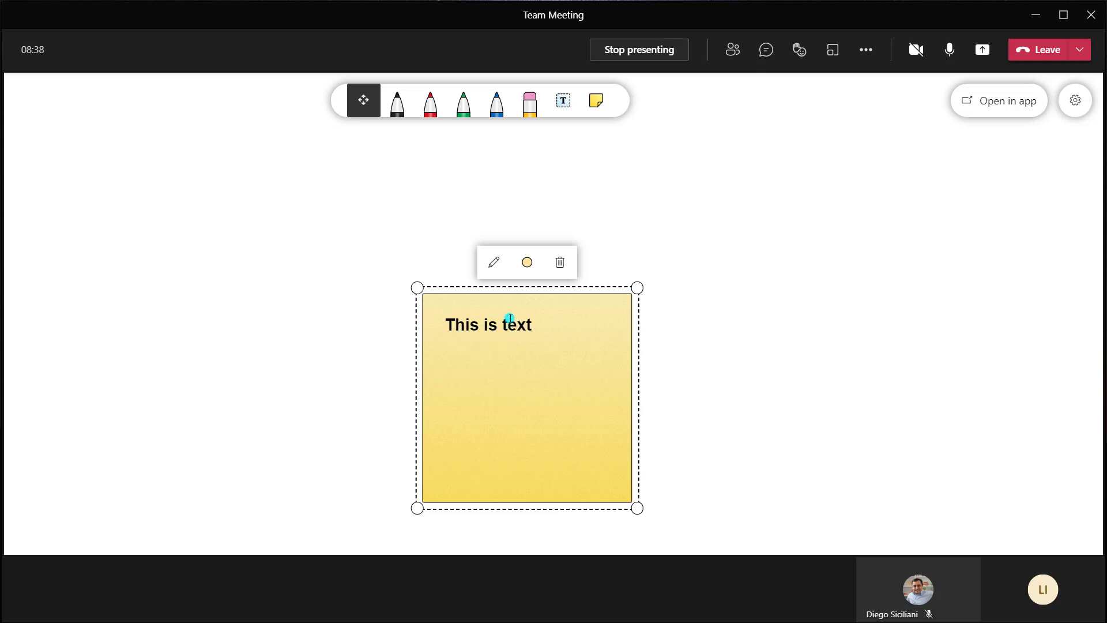
Change the sticky note colour to light green and deselect it
{"action": "left_click", "coordinate": [524, 265]}
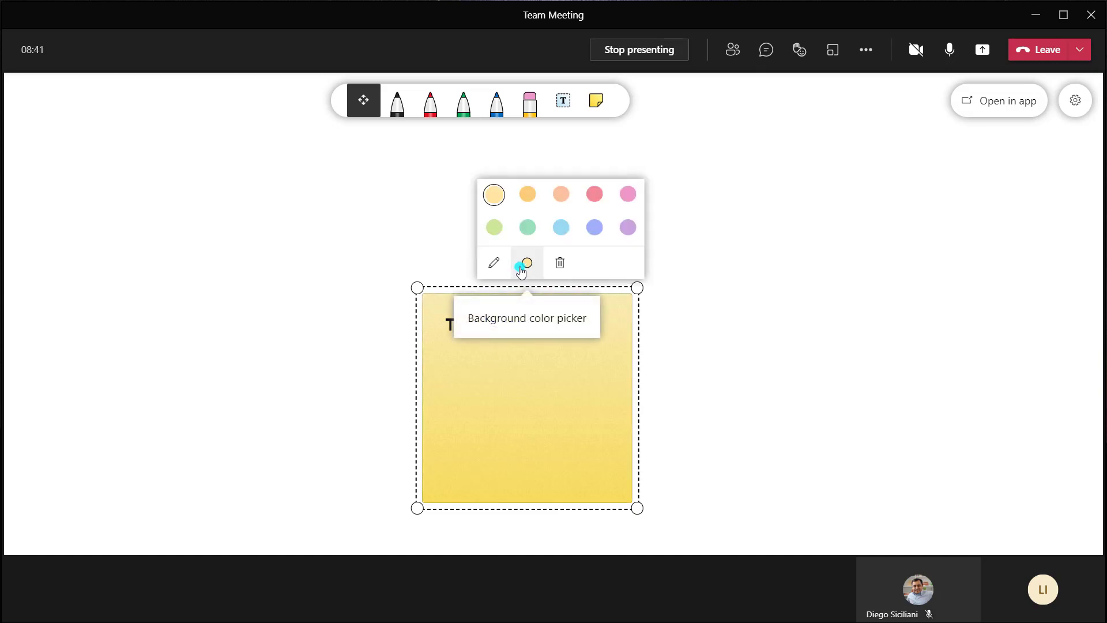
{"action": "left_click", "coordinate": [500, 236]}
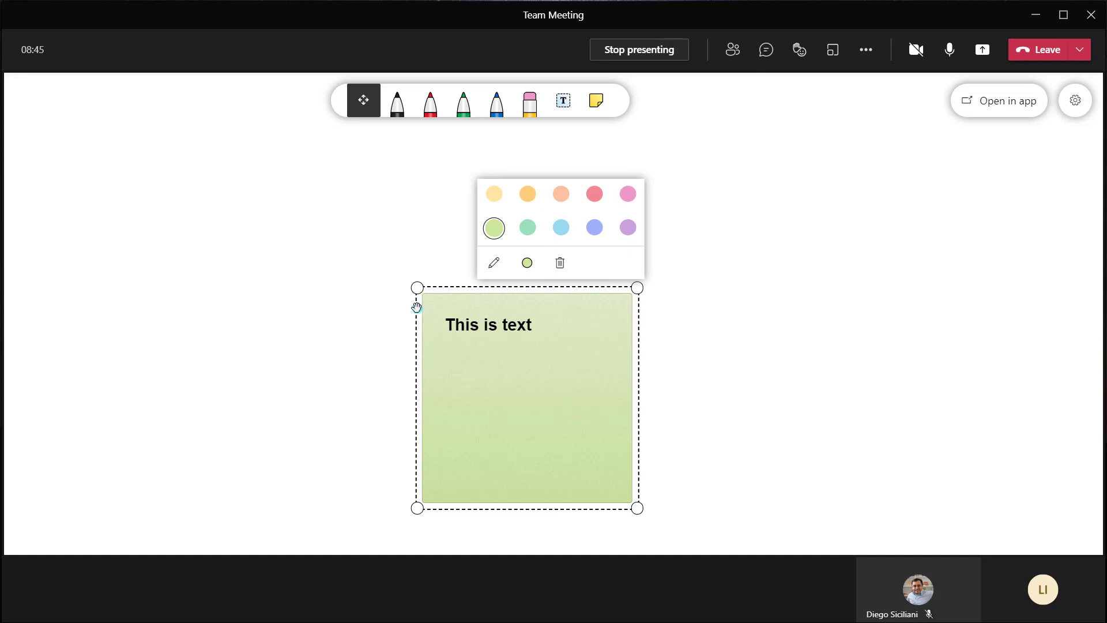
{"action": "left_click", "coordinate": [373, 313]}
{"action": "left_click", "coordinate": [479, 366]}
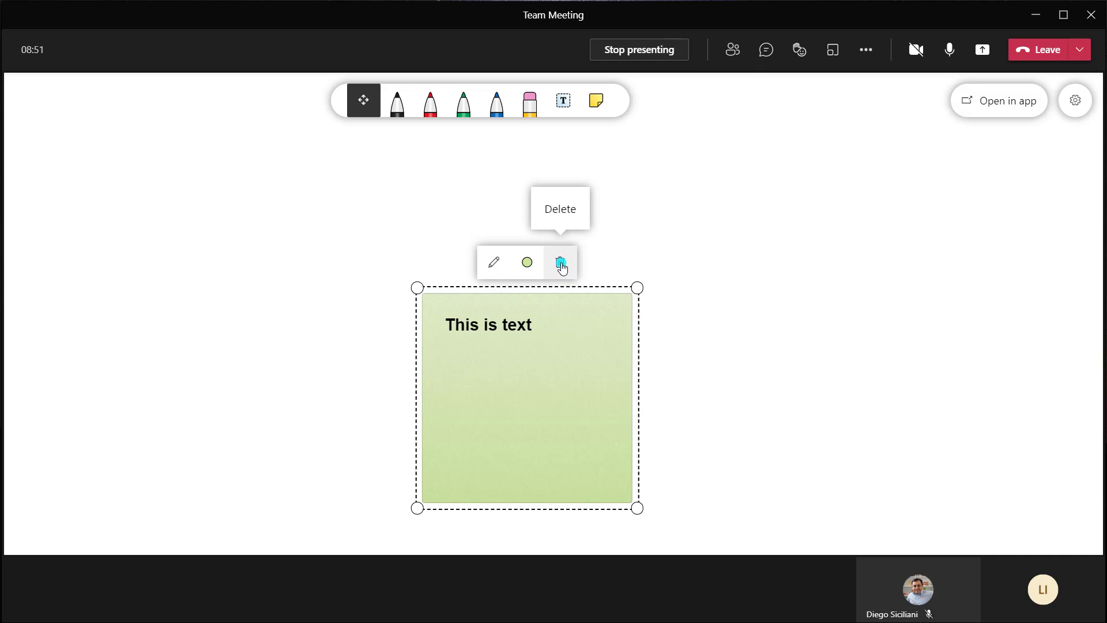
{"action": "left_click", "coordinate": [698, 263]}
Move the green sticky note left and the crimson text up to its right
{"action": "mouse_move", "coordinate": [569, 361]}
{"action": "left_mouse_down"}
{"action": "mouse_move", "coordinate": [302, 308]}
{"action": "mouse_move", "coordinate": [264, 278]}
{"action": "mouse_move", "coordinate": [253, 282]}
{"action": "mouse_move", "coordinate": [272, 289]}
{"action": "left_mouse_up"}
{"action": "mouse_move", "coordinate": [482, 392]}
{"action": "left_mouse_down"}
{"action": "mouse_move", "coordinate": [521, 361]}
{"action": "mouse_move", "coordinate": [572, 280]}
{"action": "left_mouse_up"}
{"action": "left_click", "coordinate": [467, 239]}
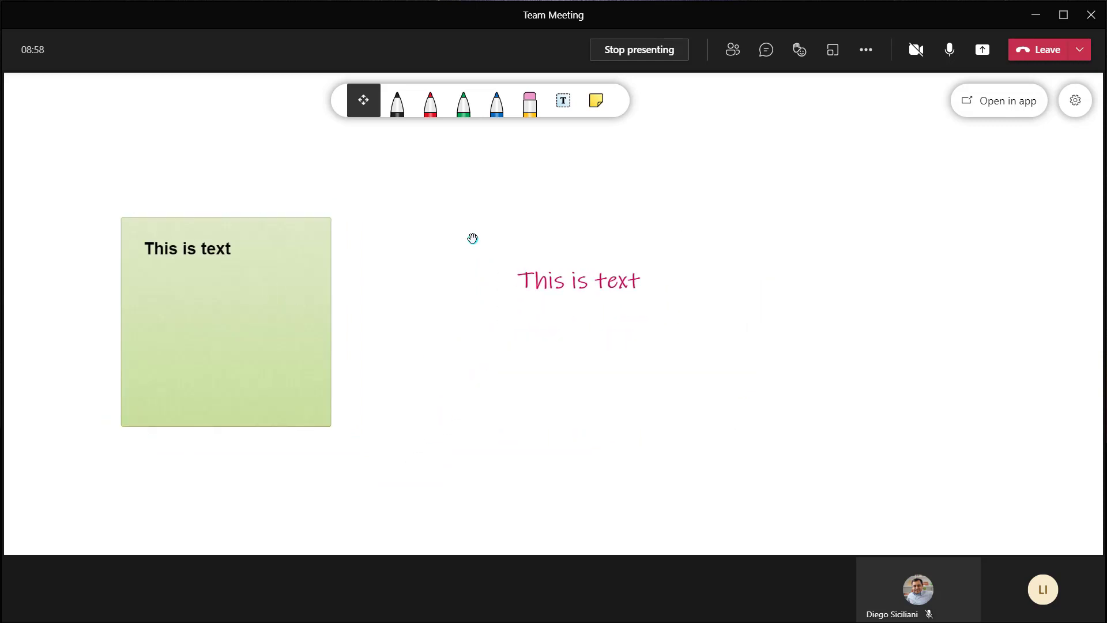
{"action": "scroll", "coordinate": [473, 239], "scroll_direction": "down", "scroll_amount": 1}
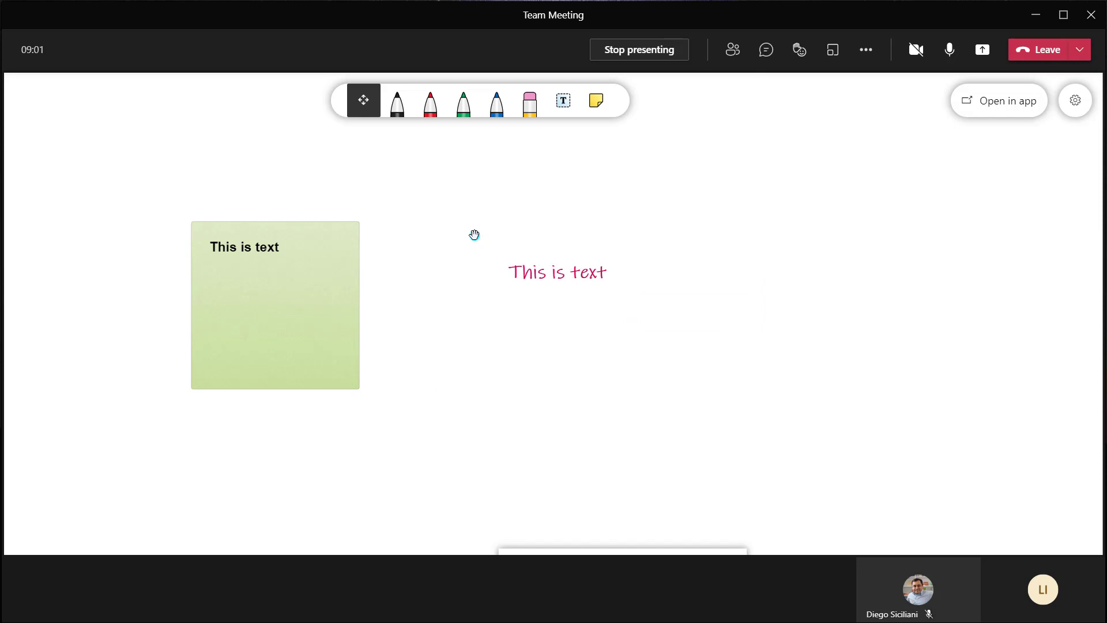
{"action": "scroll", "coordinate": [472, 239], "scroll_direction": "down", "scroll_amount": 1}
{"action": "scroll", "coordinate": [472, 242], "scroll_direction": "up", "scroll_amount": 2}
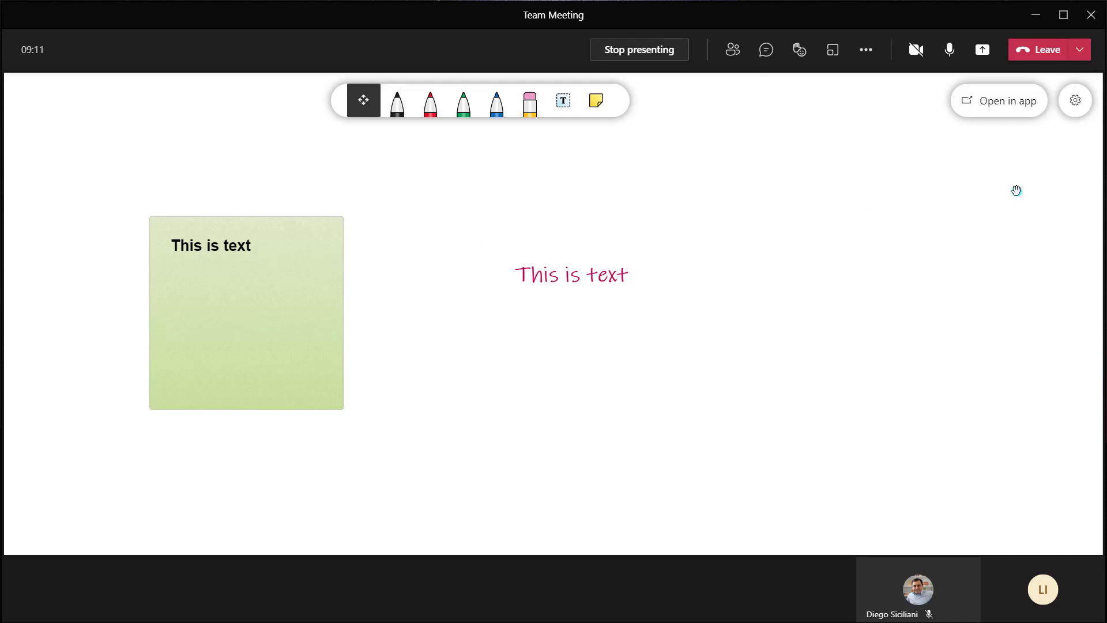
{"action": "left_click", "coordinate": [1074, 110]}
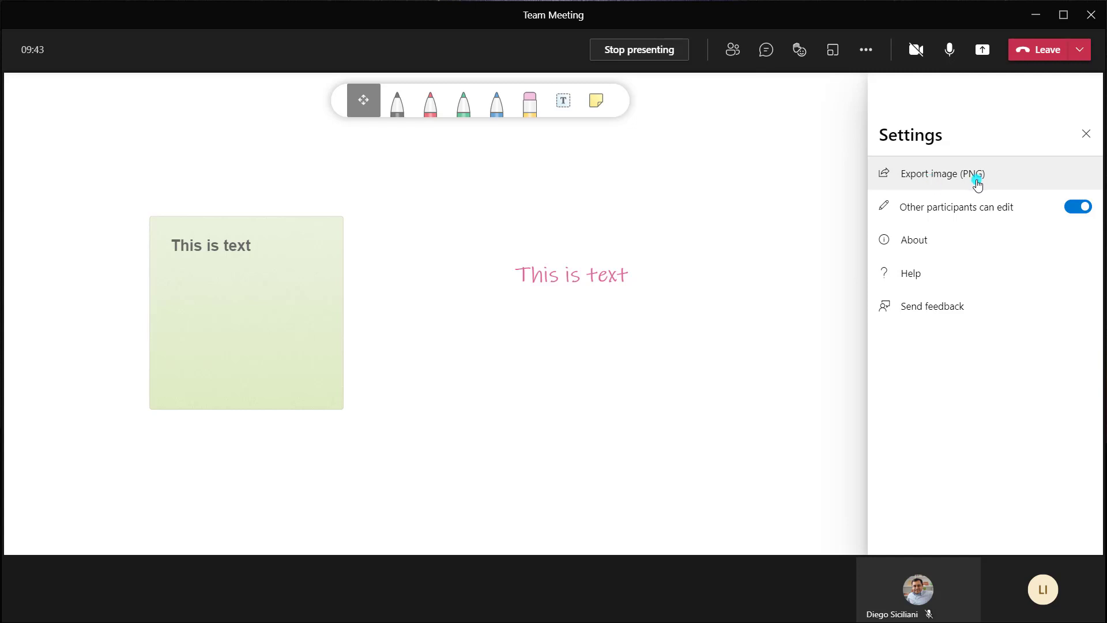
{"action": "left_click", "coordinate": [1071, 211]}
{"action": "left_click", "coordinate": [1071, 212]}
{"action": "left_click", "coordinate": [776, 223]}
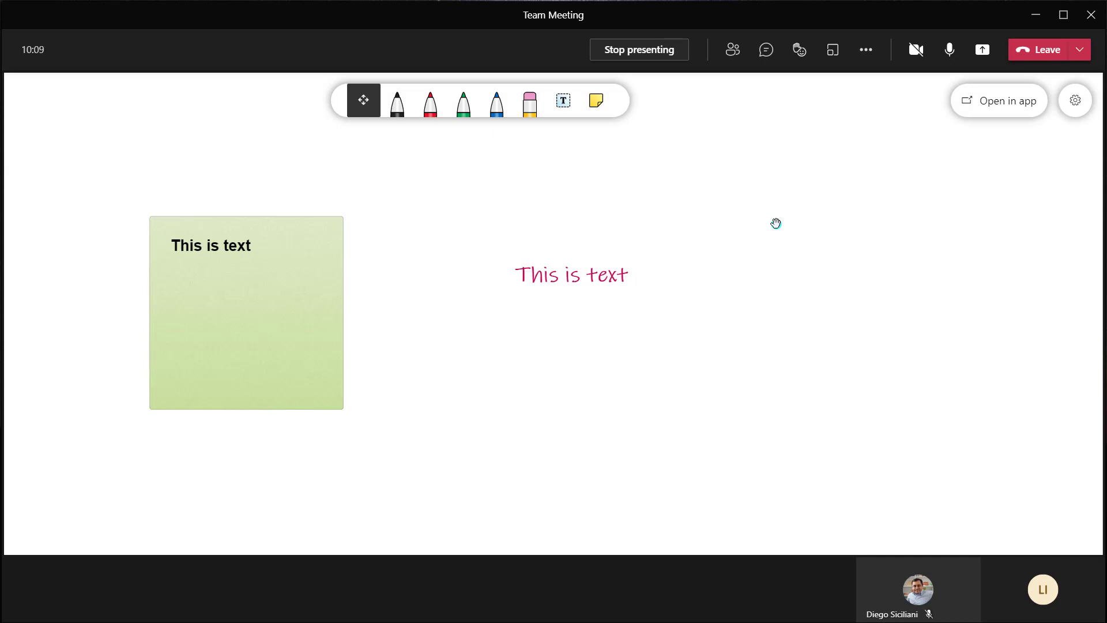
{"action": "left_click", "coordinate": [991, 116]}
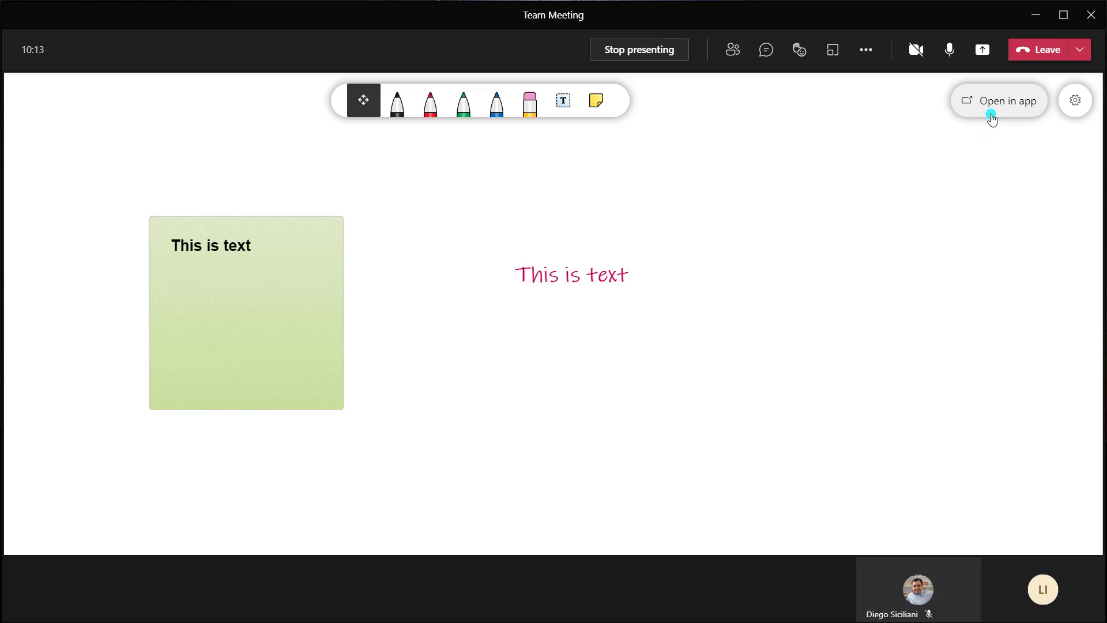
{"action": "left_click", "coordinate": [991, 117]}
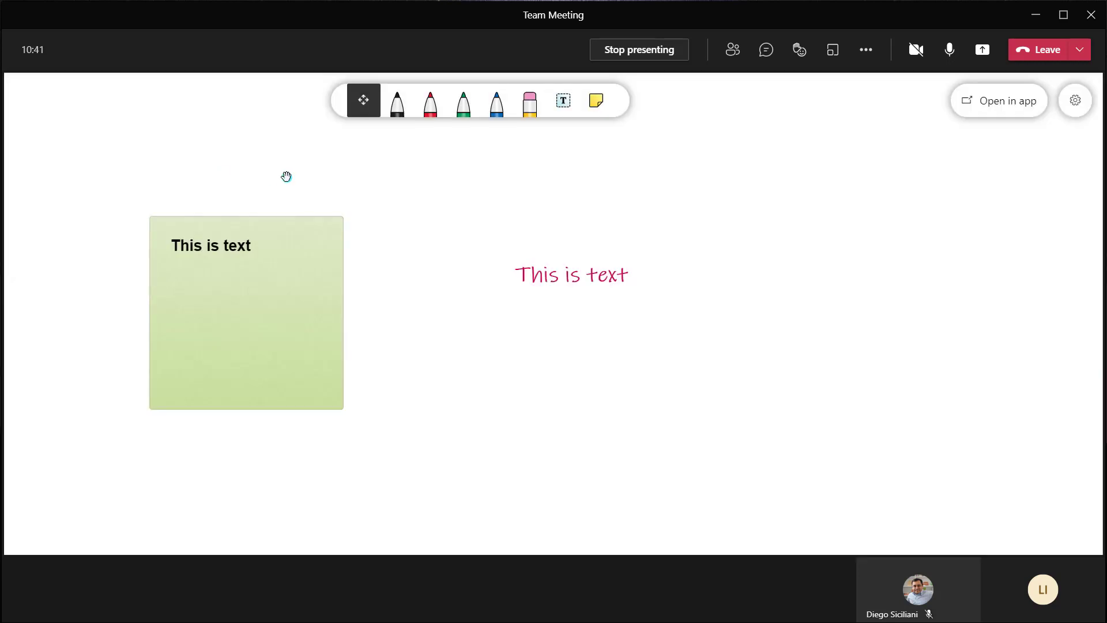
{"action": "left_click", "coordinate": [215, 176]}
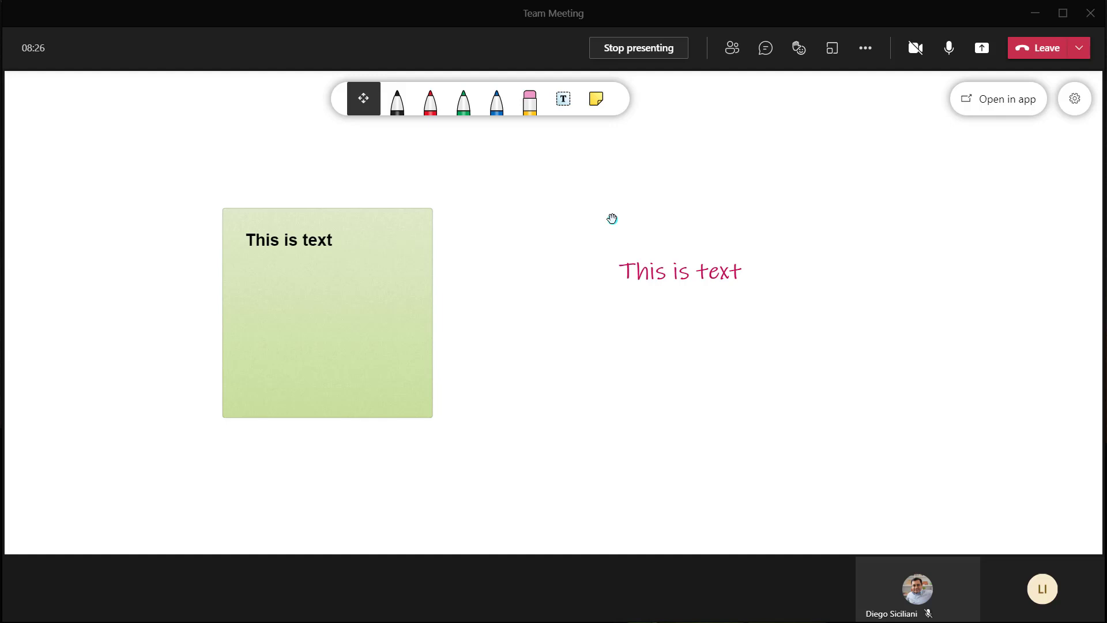
End the whiteboard presentation with Stop presenting in the meeting toolbar
{"action": "left_click", "coordinate": [668, 52]}
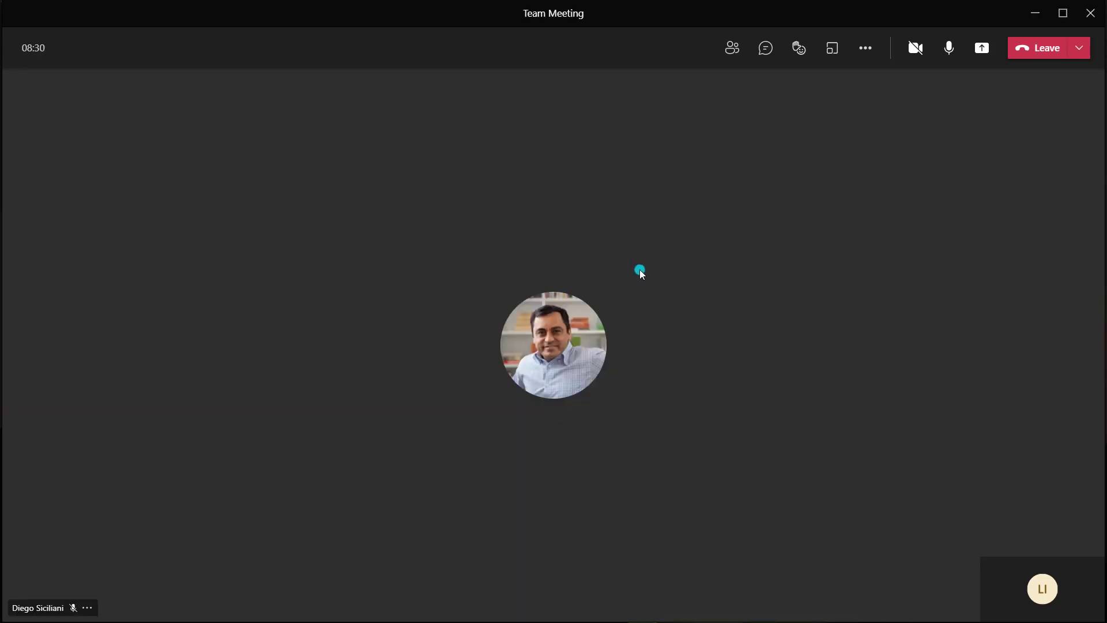
Minimise the meeting and show the Team Meeting chat's Whiteboard tab
{"action": "left_click", "coordinate": [1037, 15]}
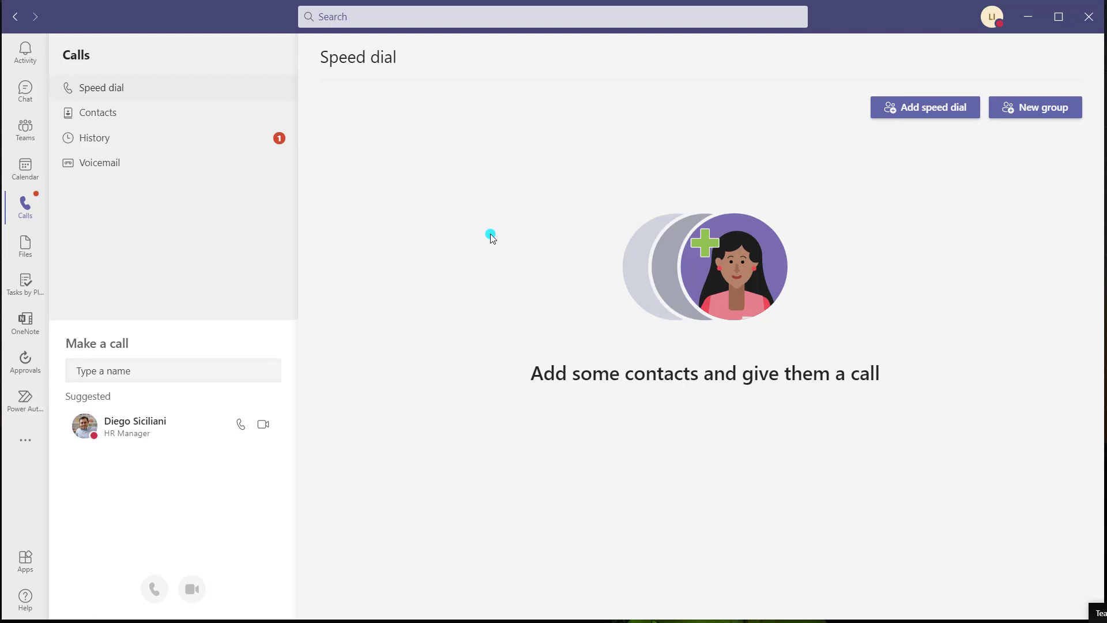
{"action": "left_click", "coordinate": [19, 92]}
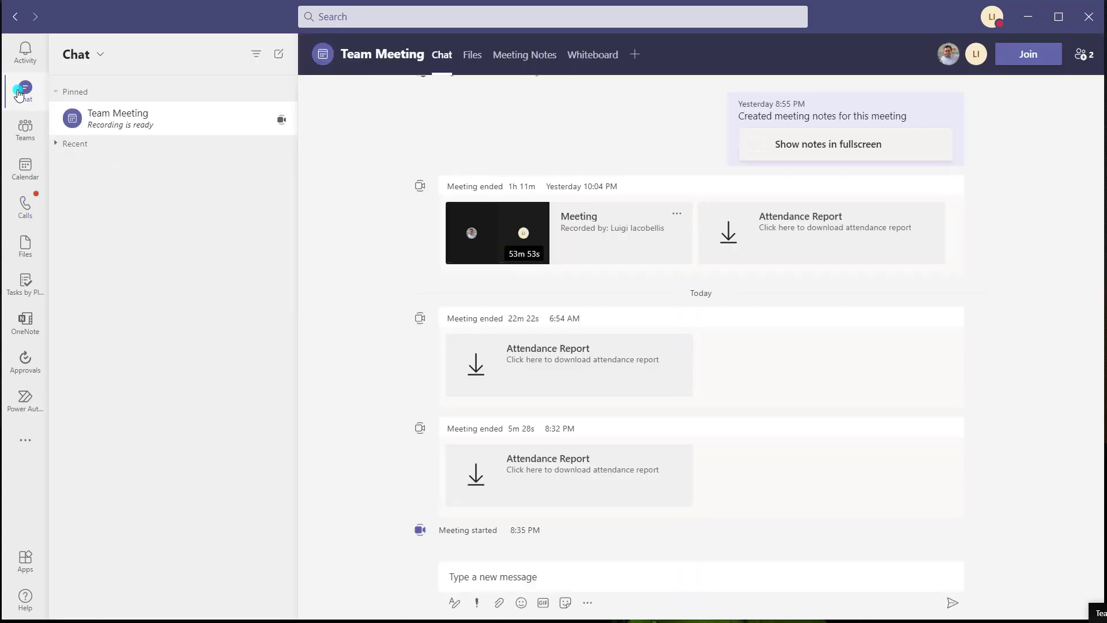
{"action": "left_click", "coordinate": [132, 126]}
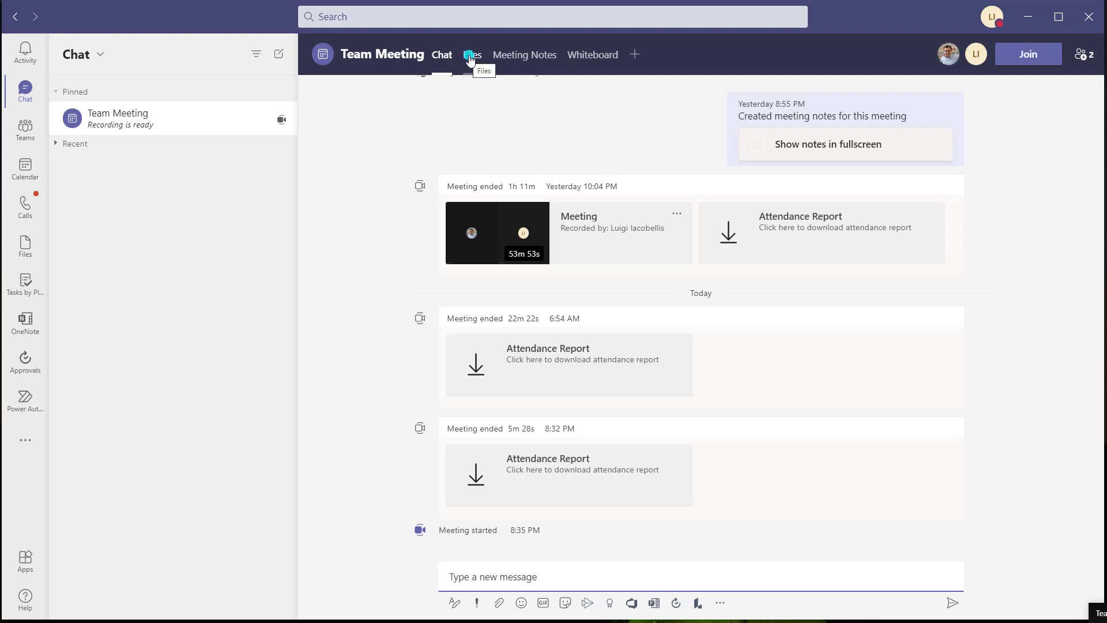
{"action": "left_click", "coordinate": [602, 57]}
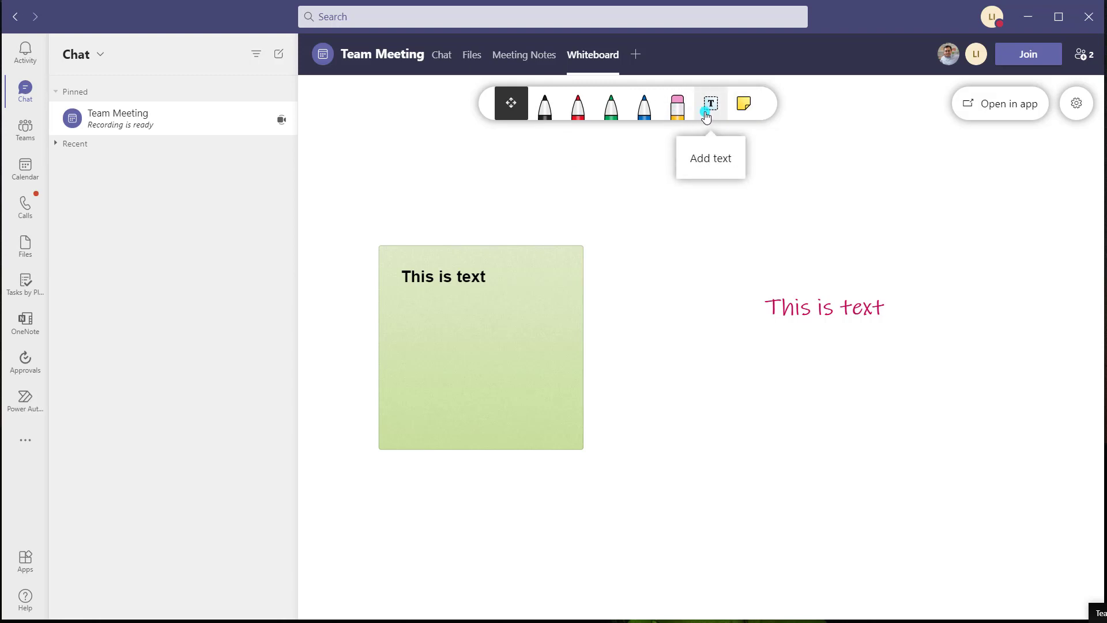
Open the Settings panel for the Team Meeting chat's whiteboard
{"action": "left_click", "coordinate": [1078, 104]}
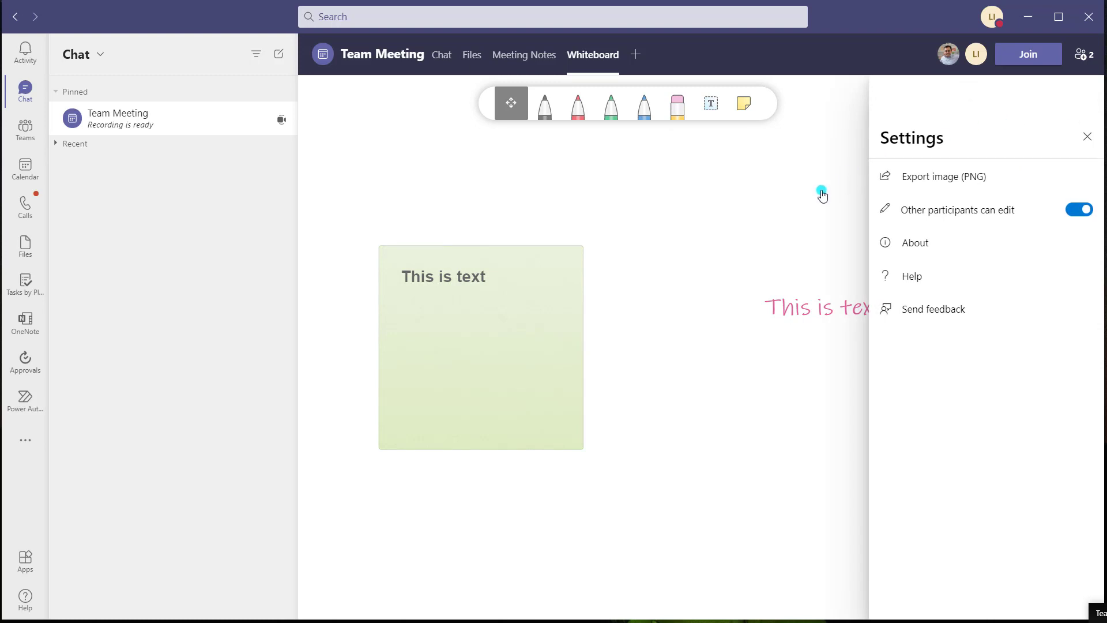
Close the whiteboard Settings panel and choose Open in app
{"action": "left_click", "coordinate": [823, 214]}
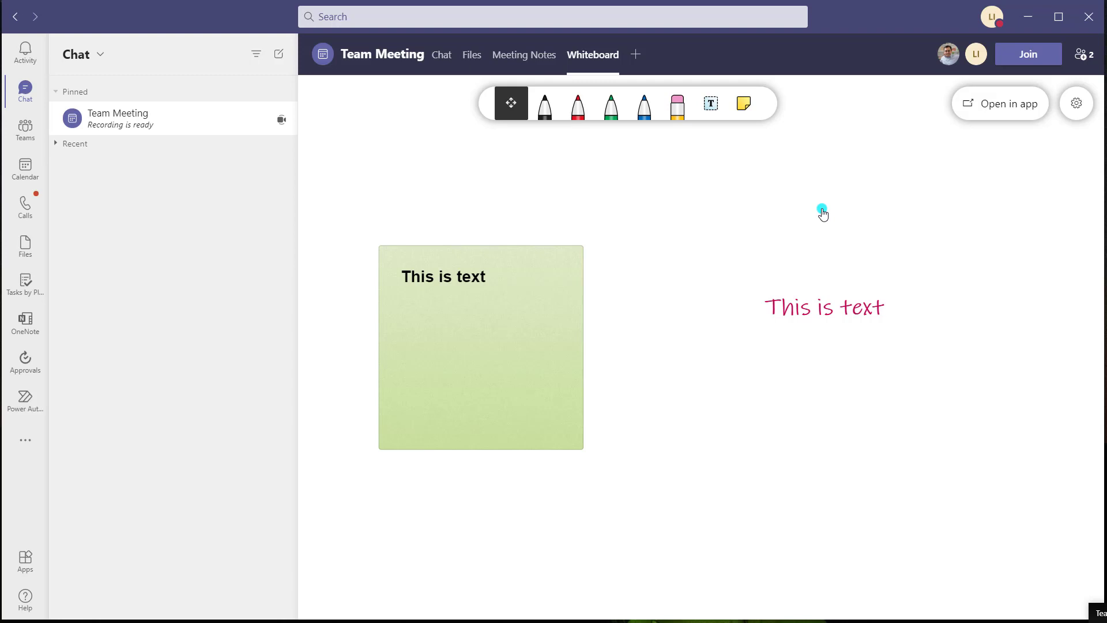
{"action": "left_click", "coordinate": [1017, 115]}
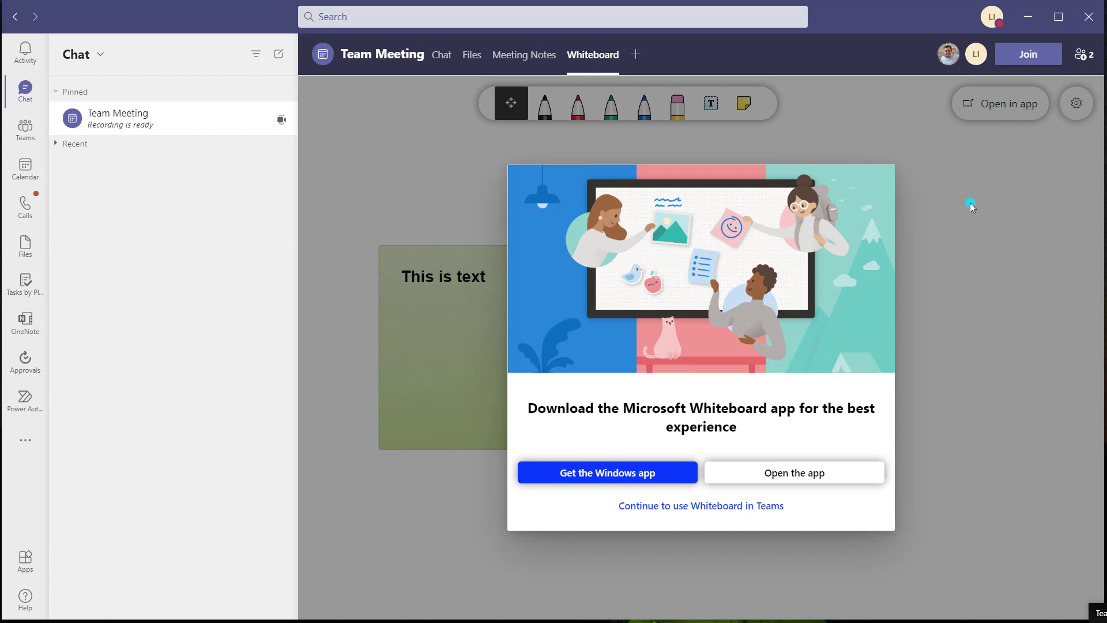
Choose 'Open the app' in the download prompt to launch Microsoft Whiteboard
{"action": "left_click", "coordinate": [823, 475]}
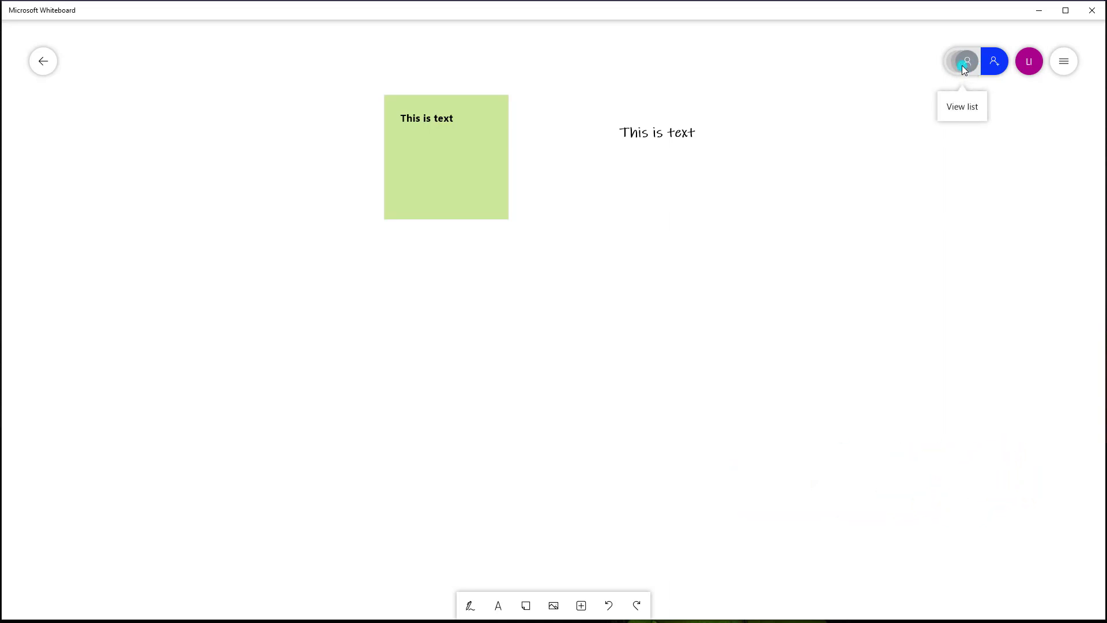
Check the board's participant list, then bring up the ≡ Settings menu
{"action": "left_click", "coordinate": [963, 64]}
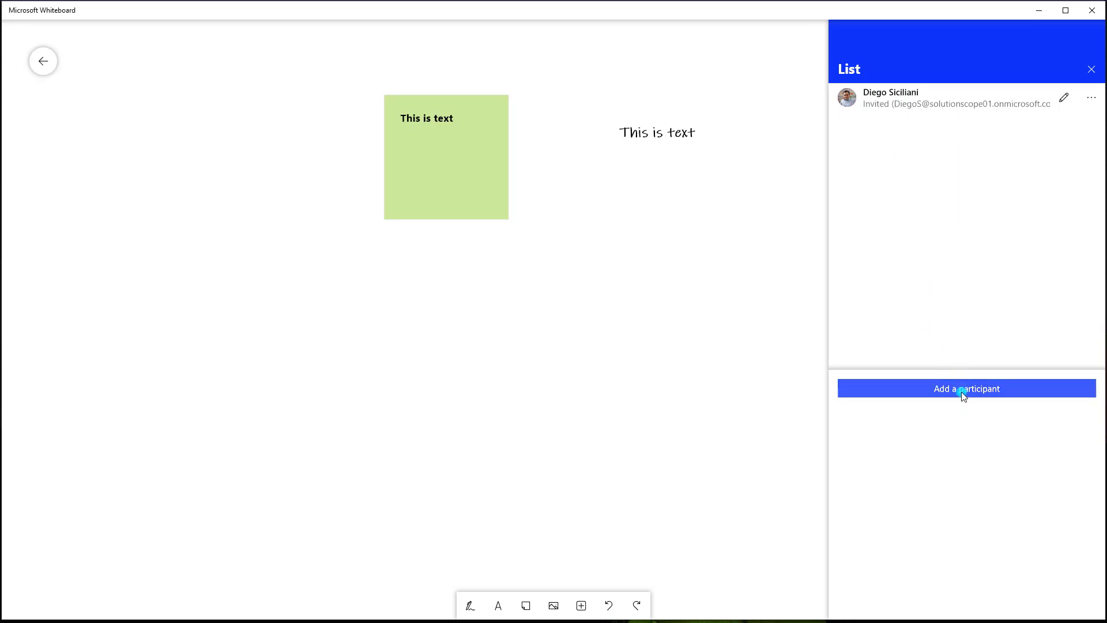
{"action": "left_click", "coordinate": [757, 262]}
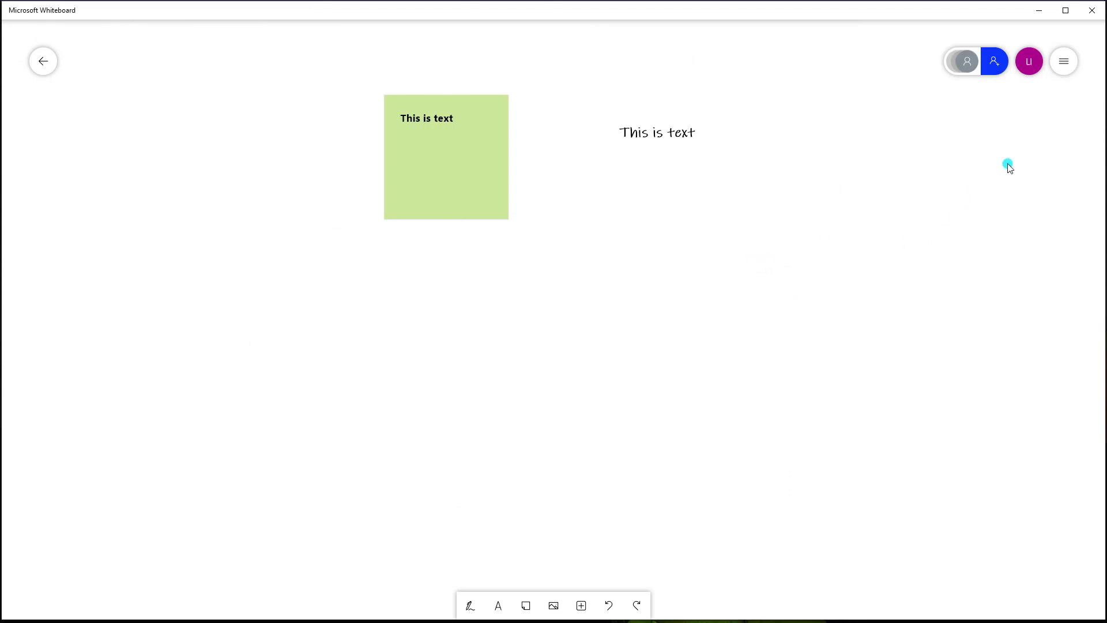
{"action": "left_click", "coordinate": [1064, 63]}
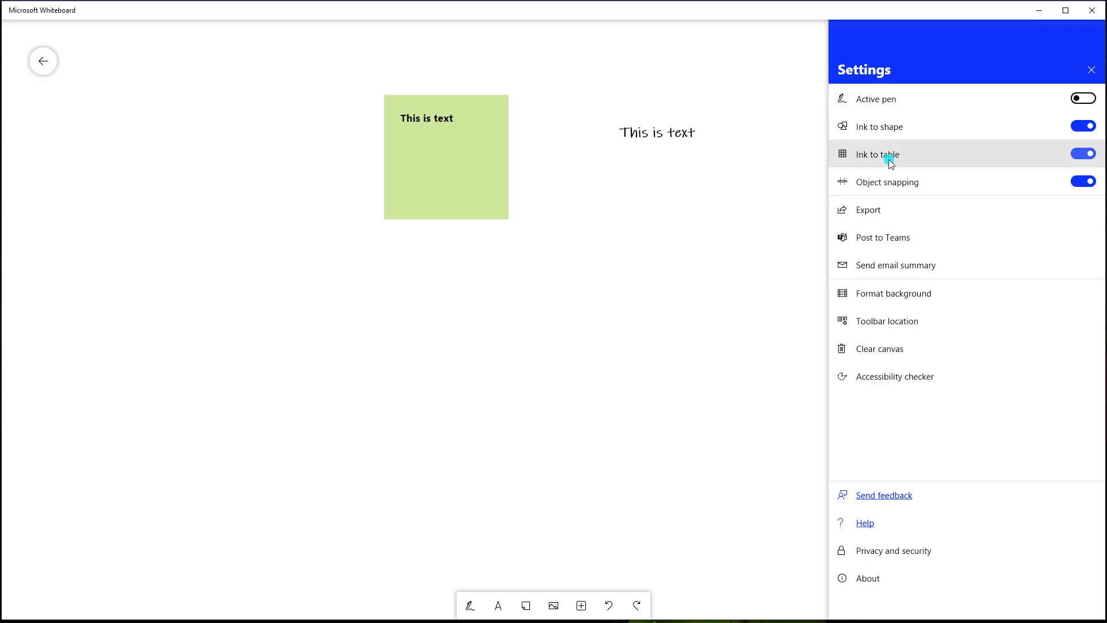
Begin posting the board to Teams from the Settings menu
{"action": "left_click", "coordinate": [881, 237]}
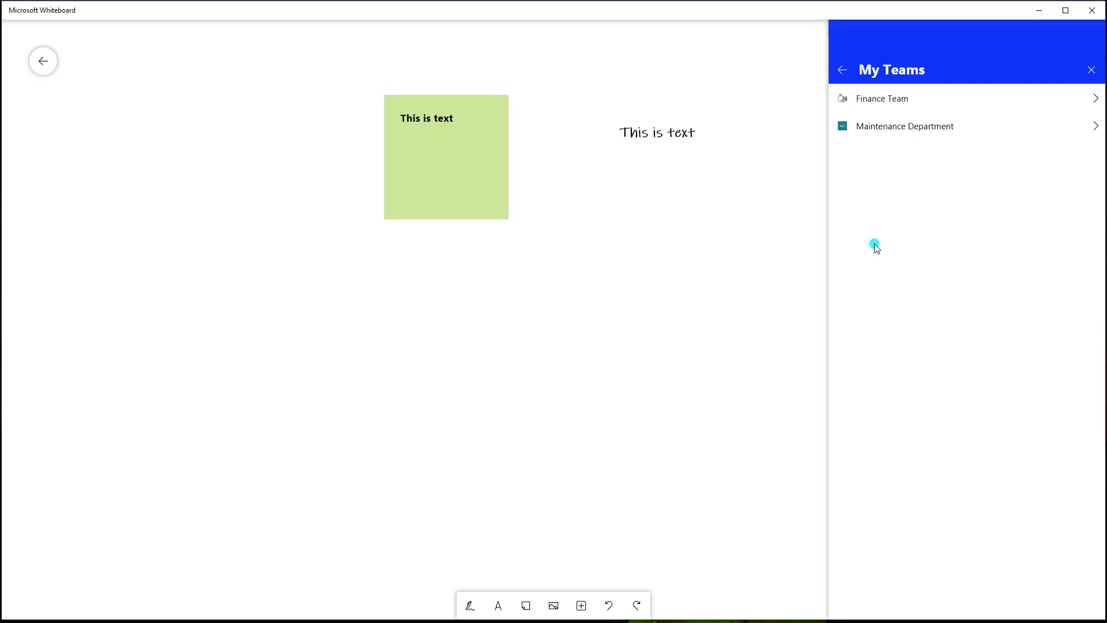
Choose Maintenance Department's General channel as the destination for the Team Meeting board
{"action": "left_click", "coordinate": [917, 128]}
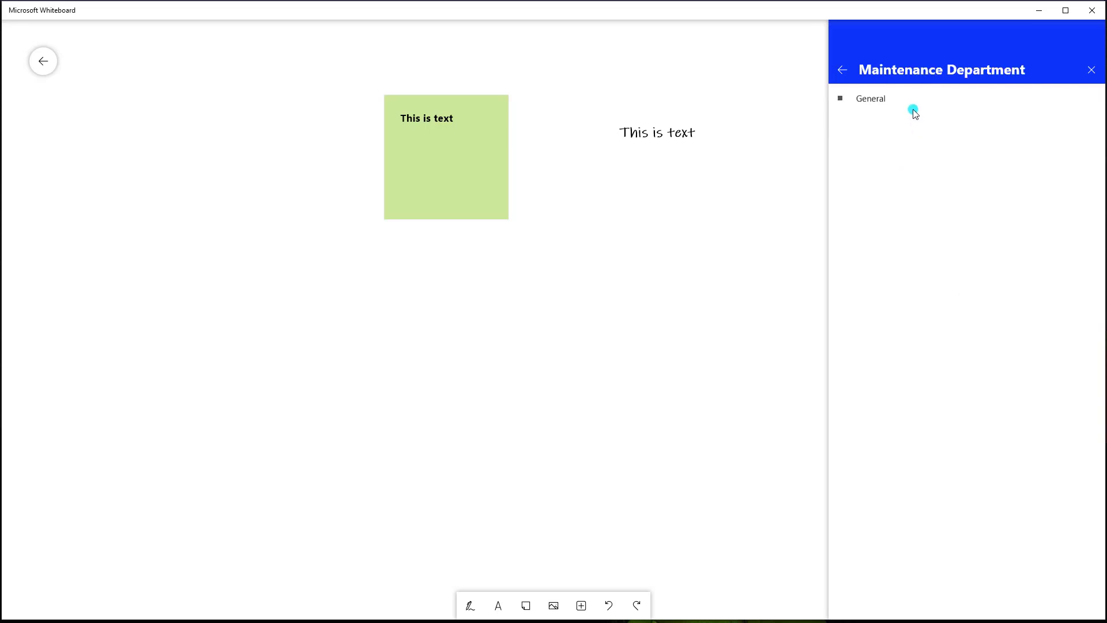
{"action": "left_click", "coordinate": [840, 68]}
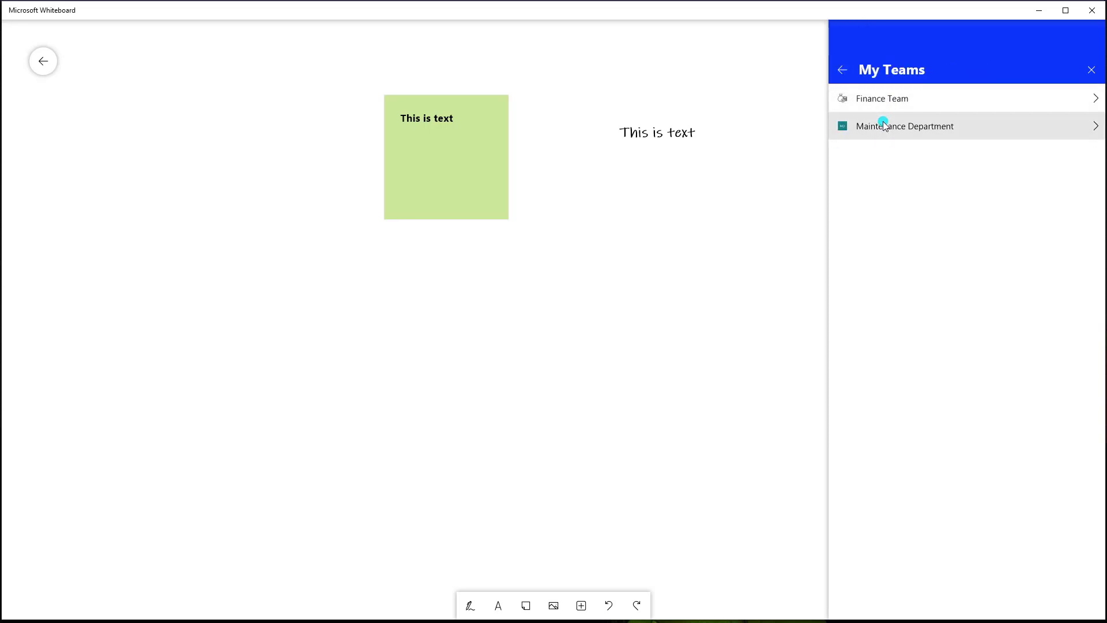
{"action": "left_click", "coordinate": [883, 121]}
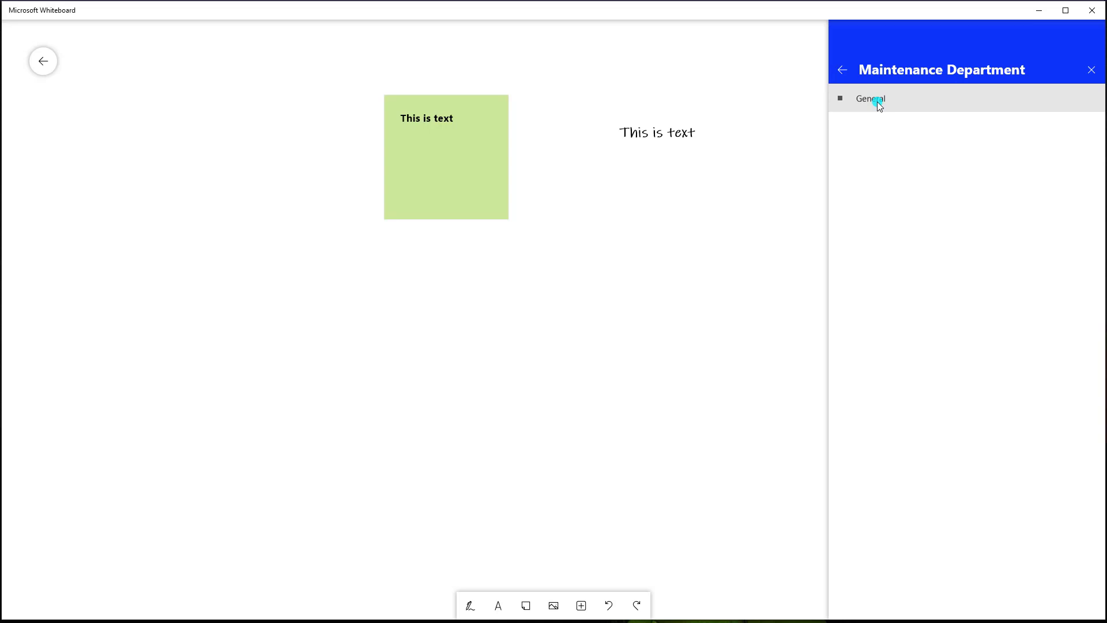
{"action": "left_click", "coordinate": [877, 101]}
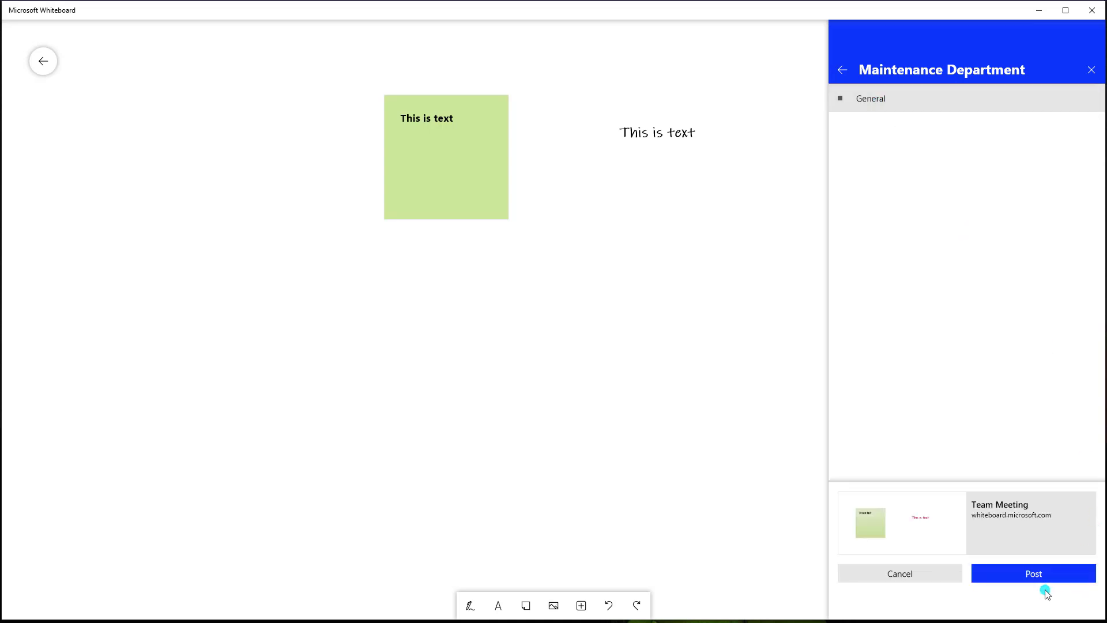
Post the board to General, then cancel the 'We couldn't post to Teams' error
{"action": "left_click", "coordinate": [1046, 576]}
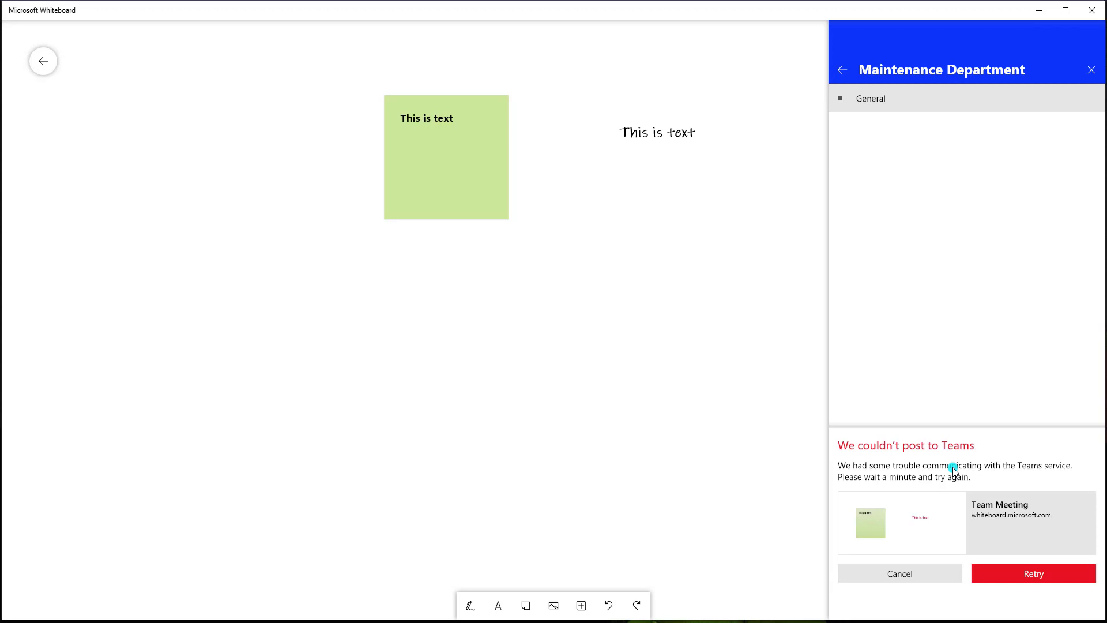
{"action": "left_click", "coordinate": [746, 380]}
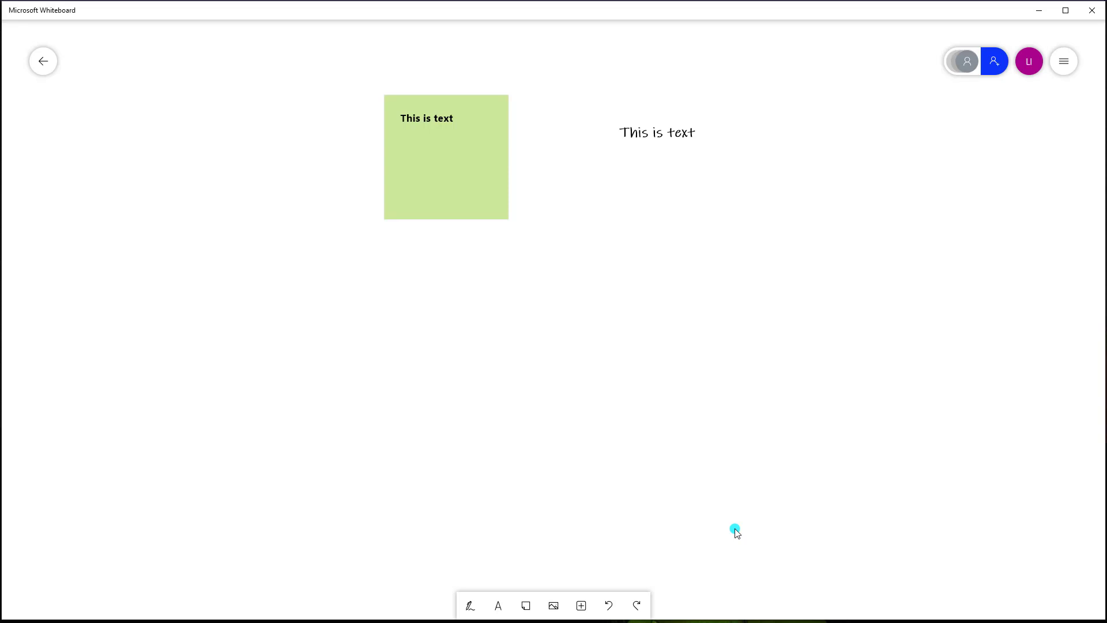
Expand the Pen palette to show the pens and ruler for inking
{"action": "left_click", "coordinate": [473, 608]}
{"action": "left_click", "coordinate": [658, 612]}
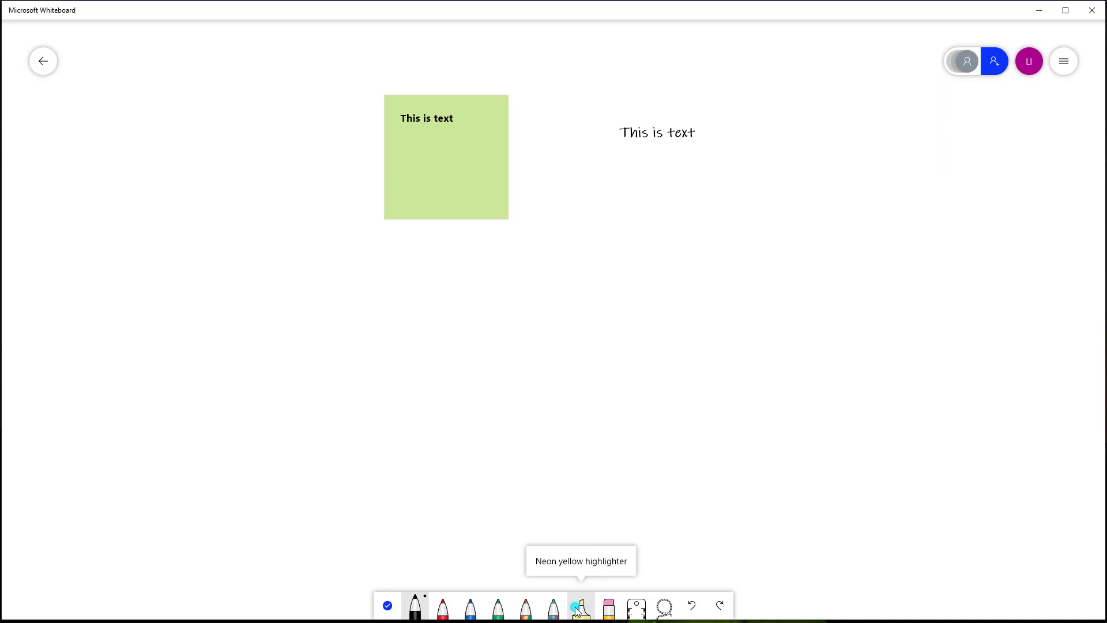
Place the ruler and draw a straight black 45-degree line along its edge
{"action": "left_click", "coordinate": [639, 610]}
{"action": "left_click_drag", "start_coordinate": [576, 327], "coordinate": [463, 362]}
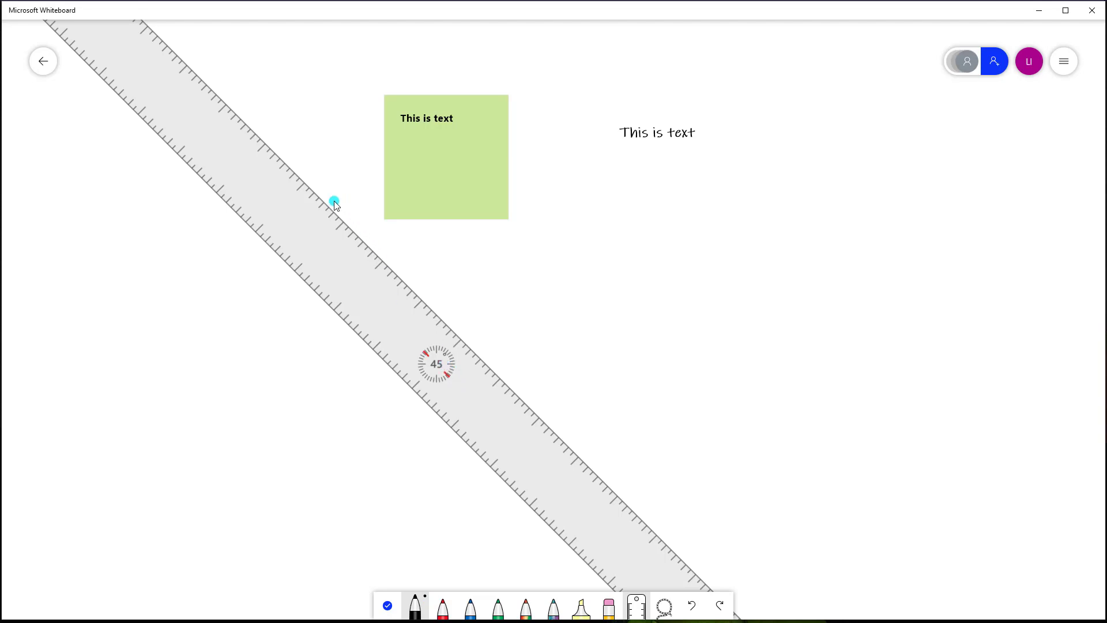
{"action": "left_click_drag", "start_coordinate": [342, 218], "coordinate": [427, 303]}
{"action": "mouse_move", "coordinate": [474, 351]}
{"action": "left_mouse_down"}
{"action": "mouse_move", "coordinate": [550, 417]}
{"action": "mouse_move", "coordinate": [421, 428]}
{"action": "mouse_move", "coordinate": [462, 441]}
{"action": "mouse_move", "coordinate": [601, 419]}
{"action": "mouse_move", "coordinate": [588, 417]}
{"action": "mouse_move", "coordinate": [605, 392]}
{"action": "left_mouse_up"}
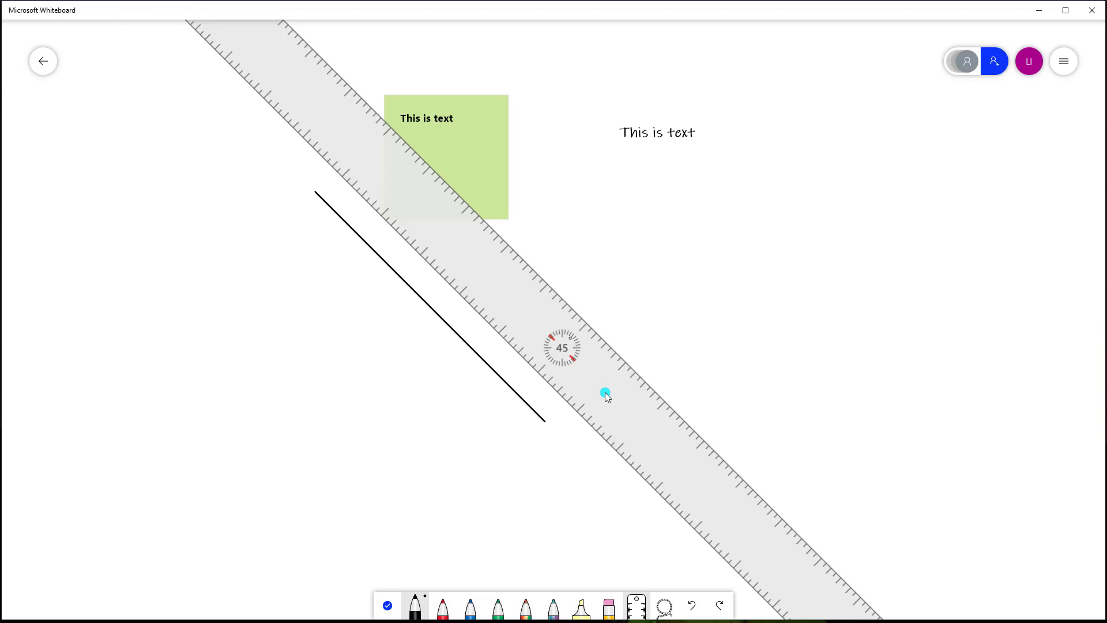
Rotate the ruler to about 2°, nearly level
{"action": "left_click_drag", "start_coordinate": [606, 392], "coordinate": [605, 393]}
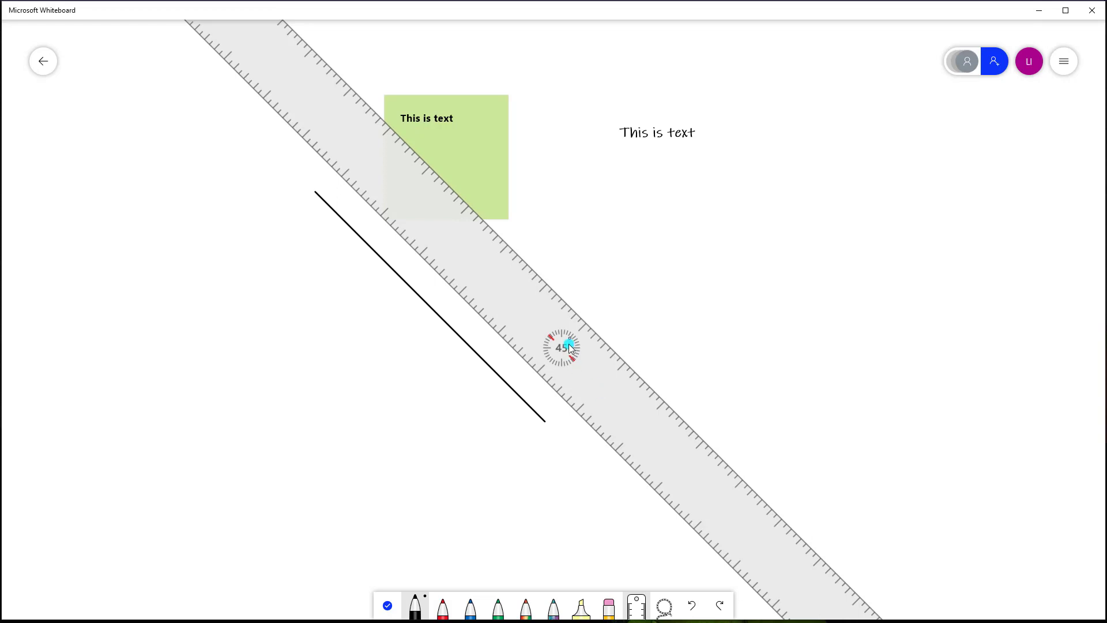
{"action": "scroll", "coordinate": [569, 348], "scroll_direction": "down", "scroll_amount": 1}
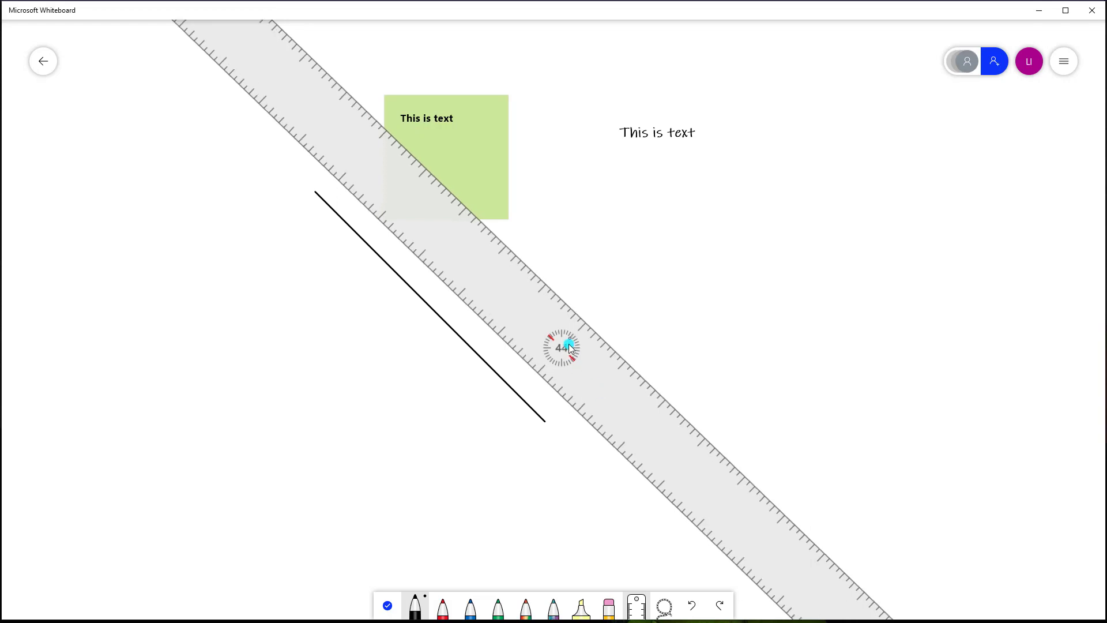
{"action": "scroll", "coordinate": [568, 343], "scroll_direction": "down", "scroll_amount": 13}
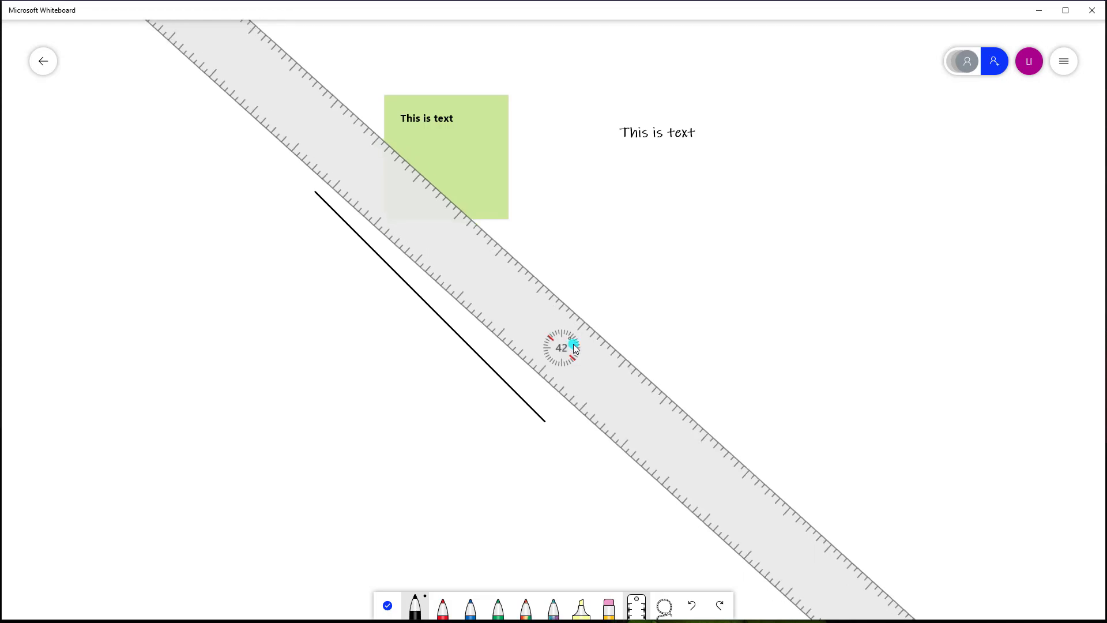
{"action": "scroll", "coordinate": [573, 346], "scroll_direction": "down", "scroll_amount": 20}
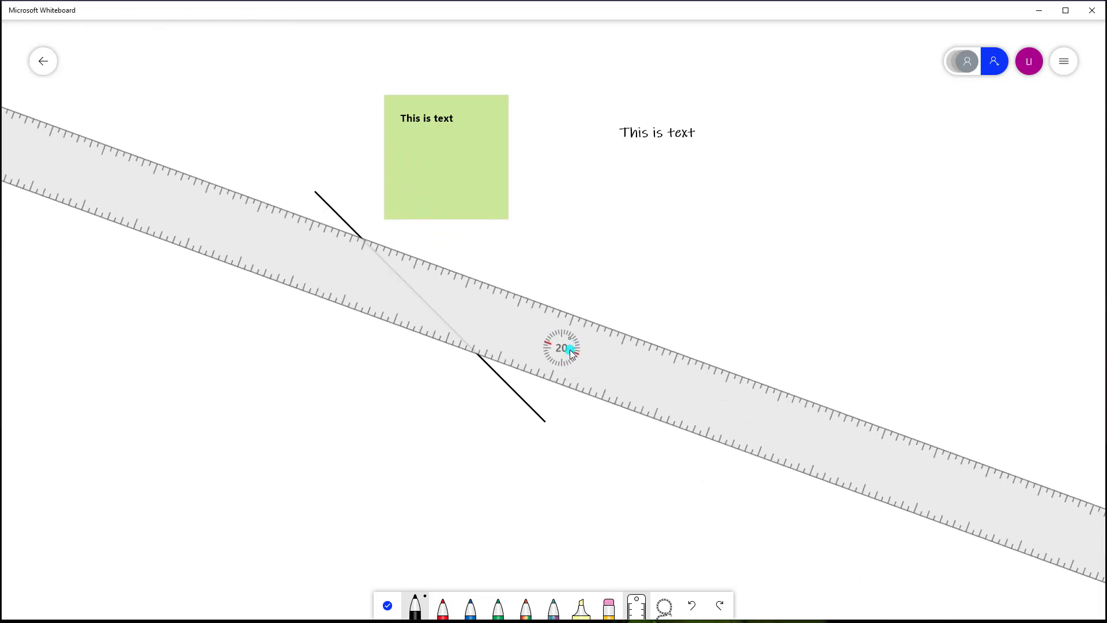
{"action": "scroll", "coordinate": [571, 349], "scroll_direction": "down", "scroll_amount": 7}
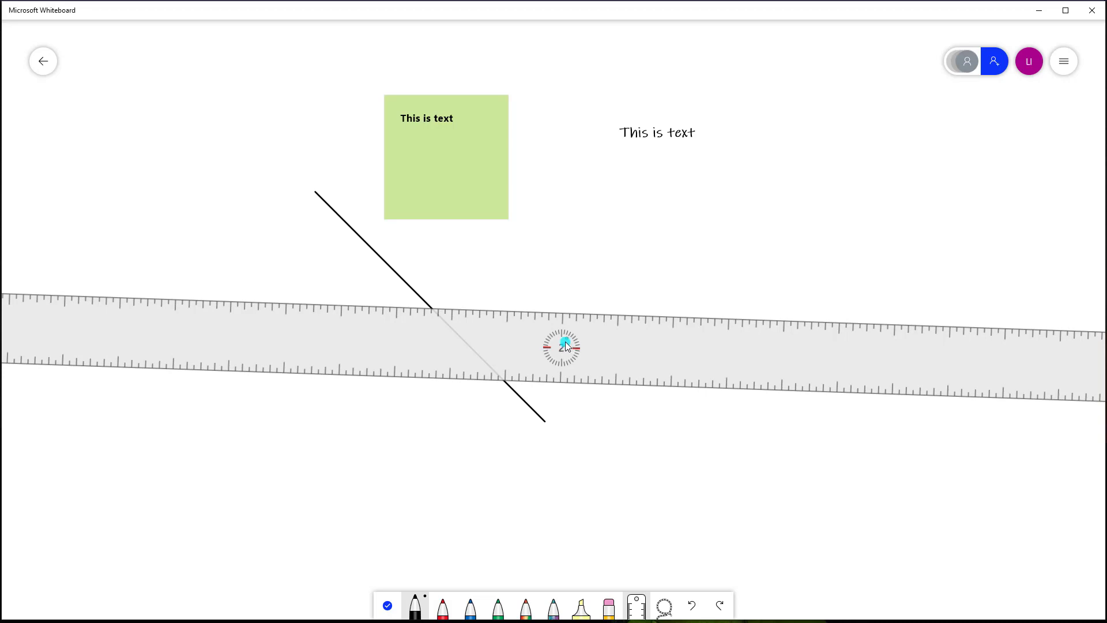
Lasso the sticky note and text together, then exit inking to hide the ruler
{"action": "left_click", "coordinate": [665, 608]}
{"action": "mouse_move", "coordinate": [364, 67]}
{"action": "left_mouse_down"}
{"action": "mouse_move", "coordinate": [293, 218]}
{"action": "mouse_move", "coordinate": [611, 438]}
{"action": "mouse_move", "coordinate": [806, 463]}
{"action": "left_mouse_up"}
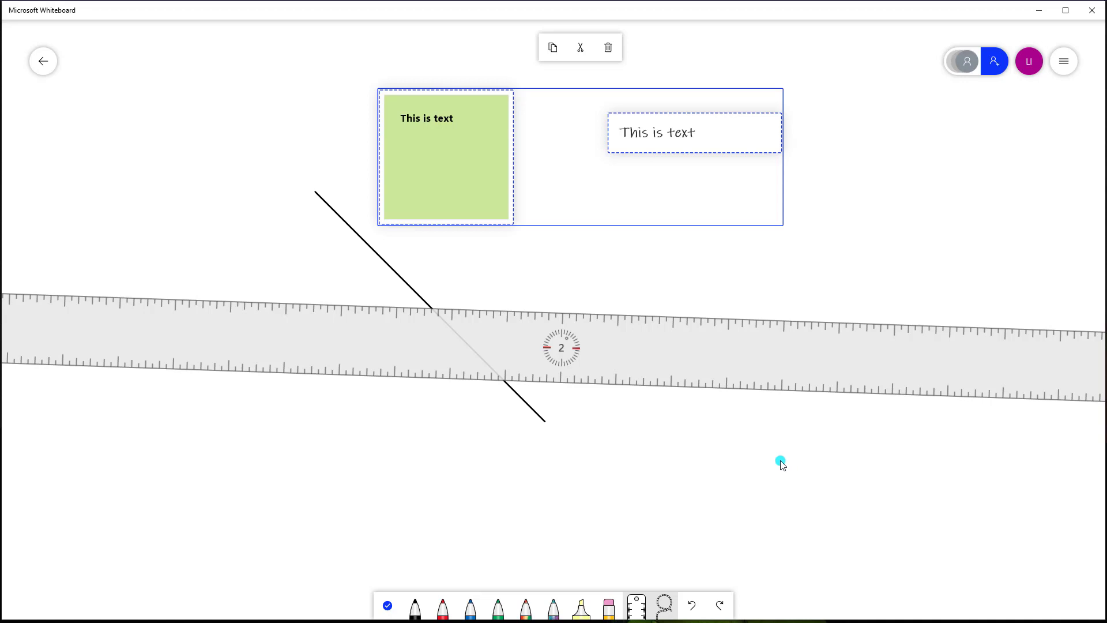
{"action": "left_click", "coordinate": [388, 605]}
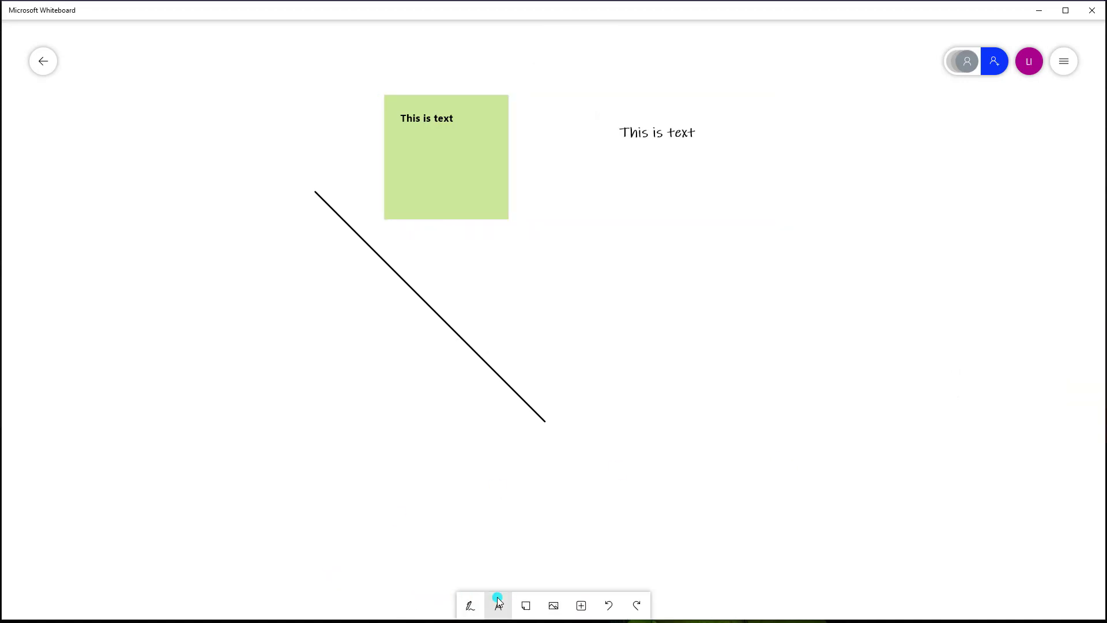
Insert a List (Preview) card and place it just below the 'This is text' label
{"action": "left_click", "coordinate": [583, 609]}
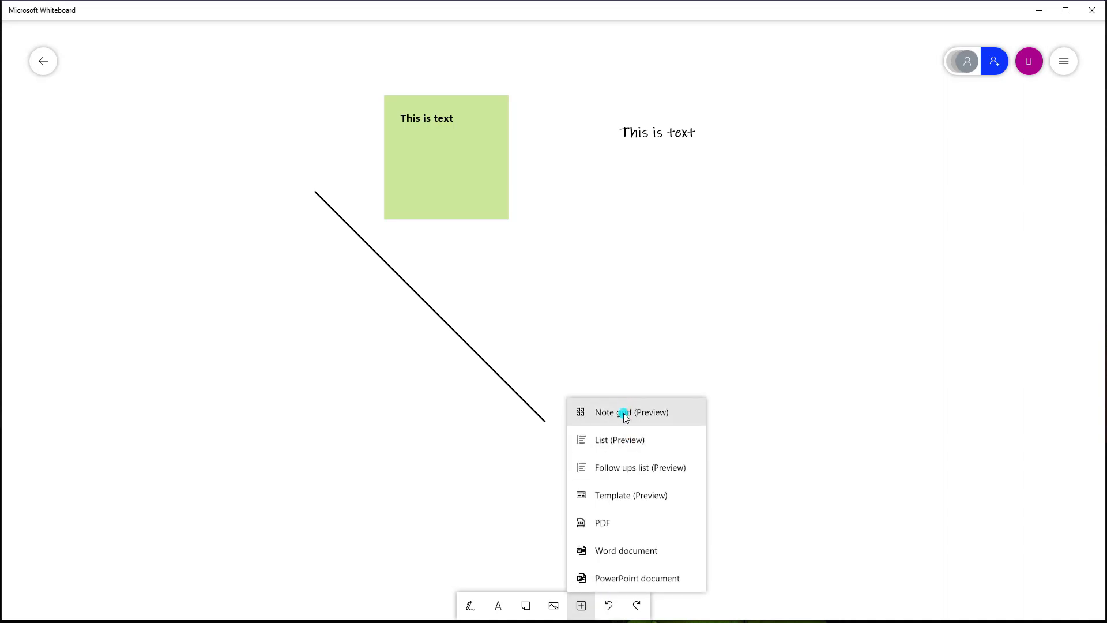
{"action": "left_click", "coordinate": [656, 442]}
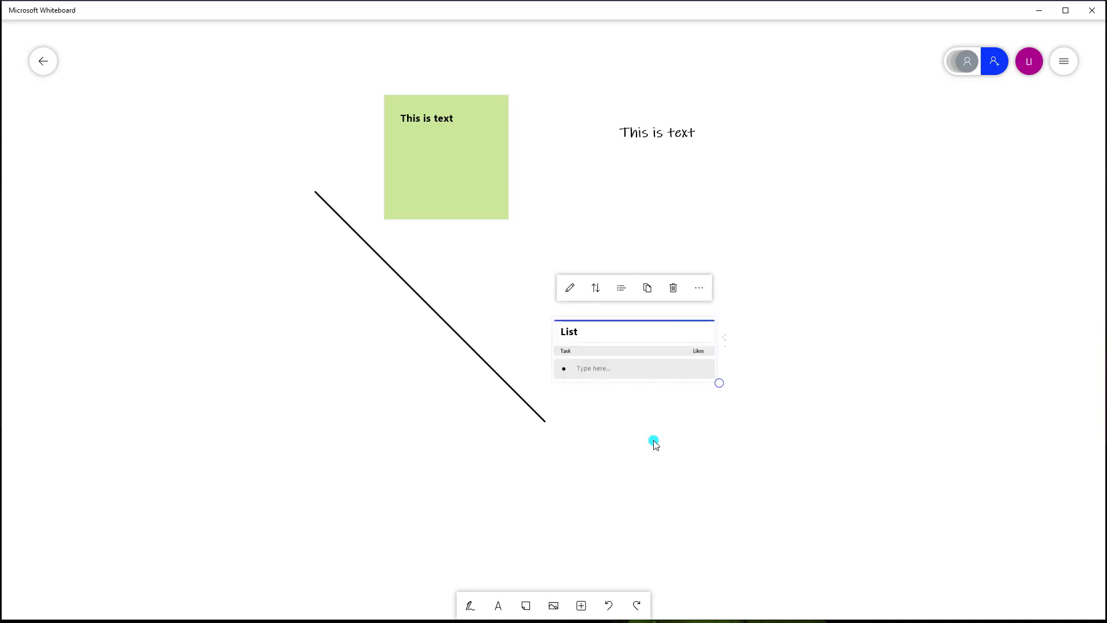
{"action": "left_click_drag", "start_coordinate": [622, 312], "coordinate": [670, 229]}
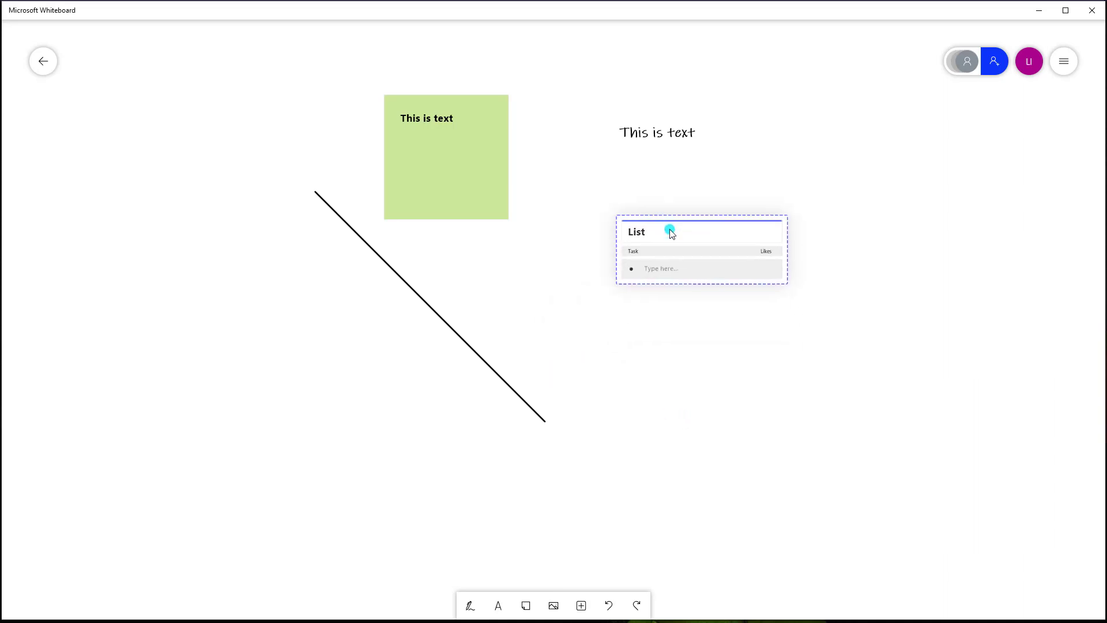
Fill the list with 'Task 1' and 'Task', and give Task 1 a like
{"action": "left_click", "coordinate": [658, 271]}
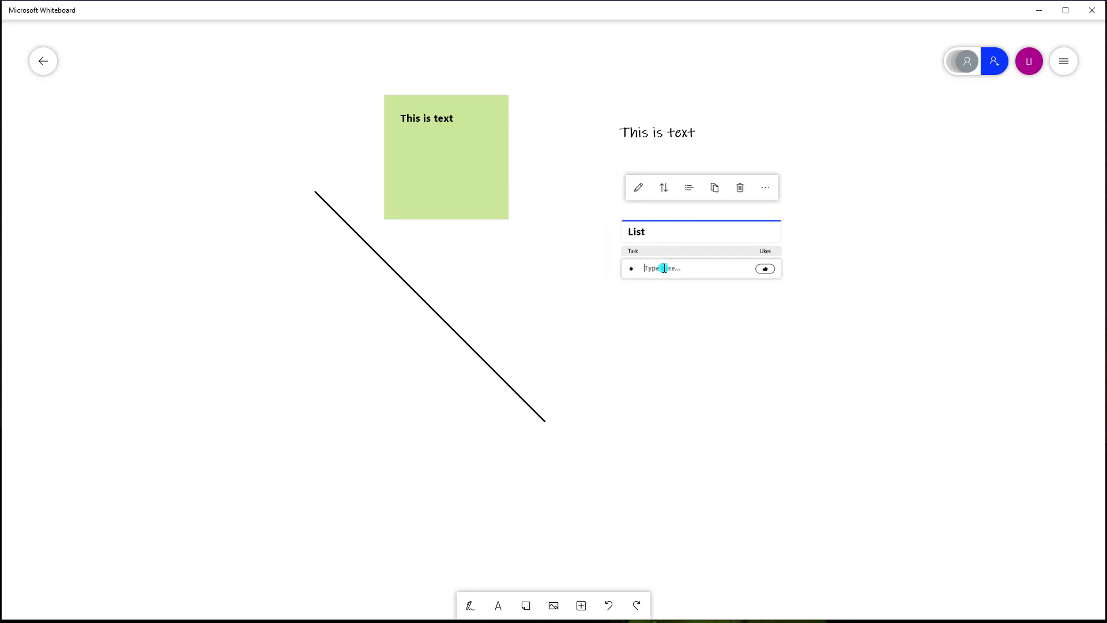
{"action": "type", "text": "Task 1"}
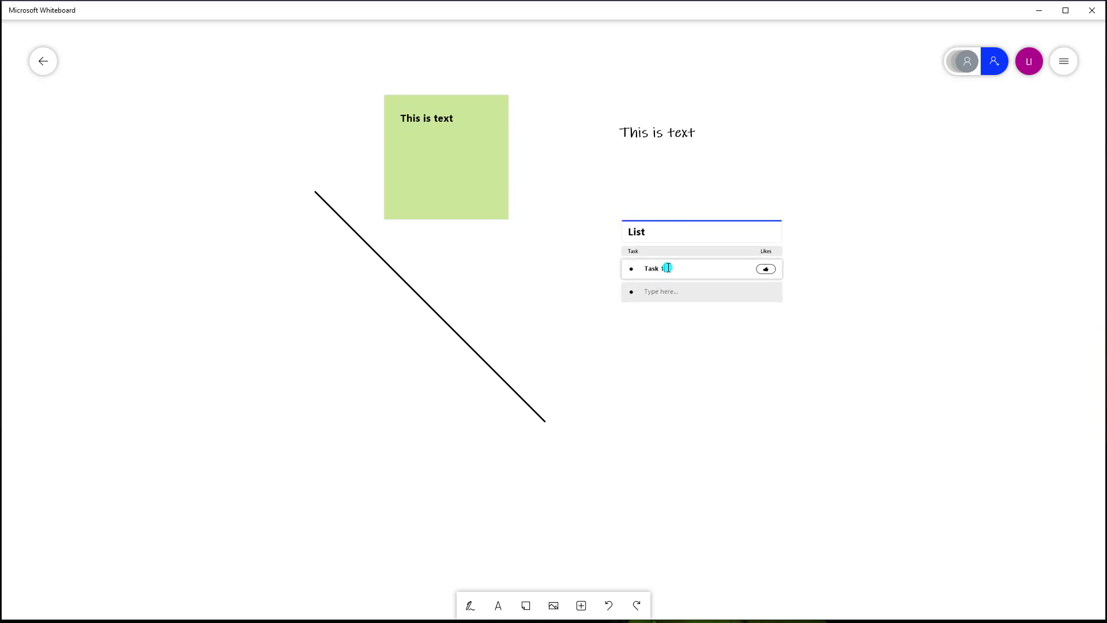
{"action": "key", "text": "Return"}
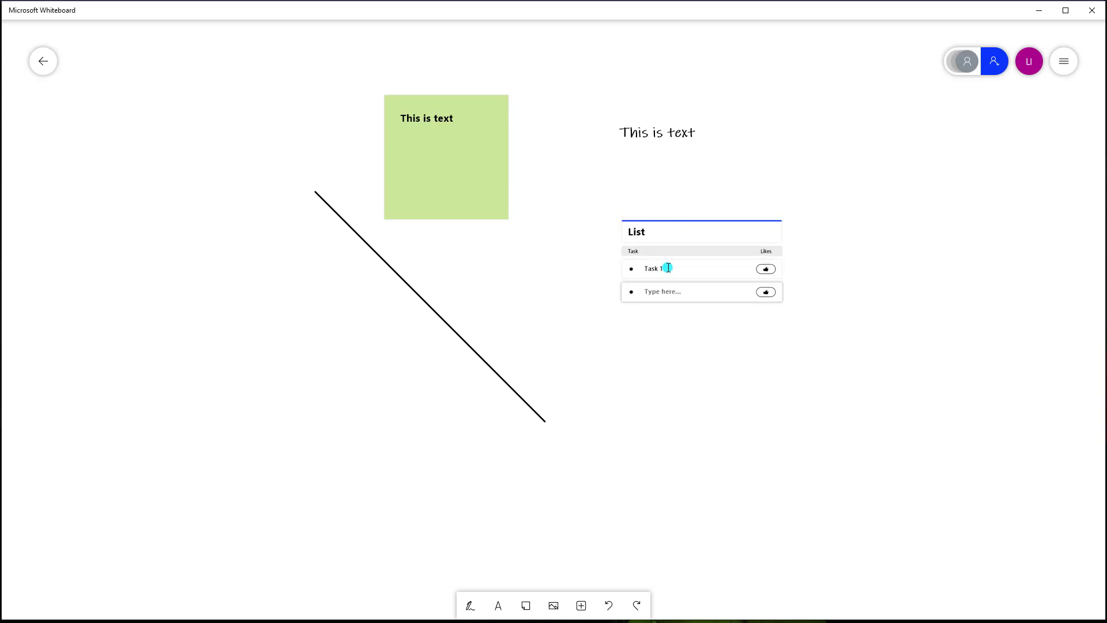
{"action": "type", "text": "Task"}
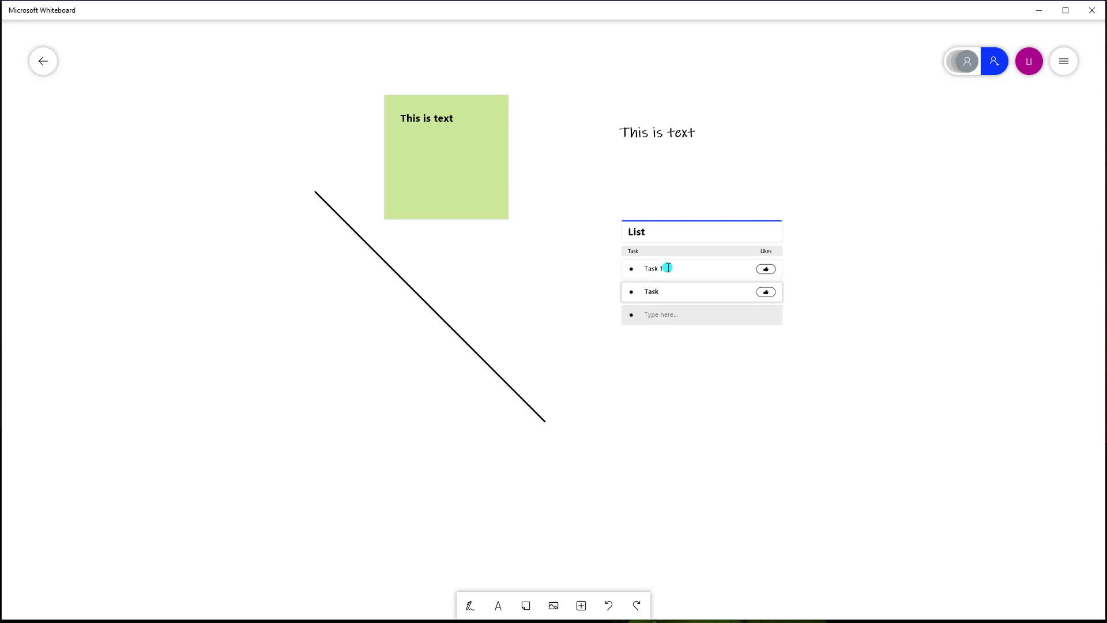
{"action": "key", "text": "Return"}
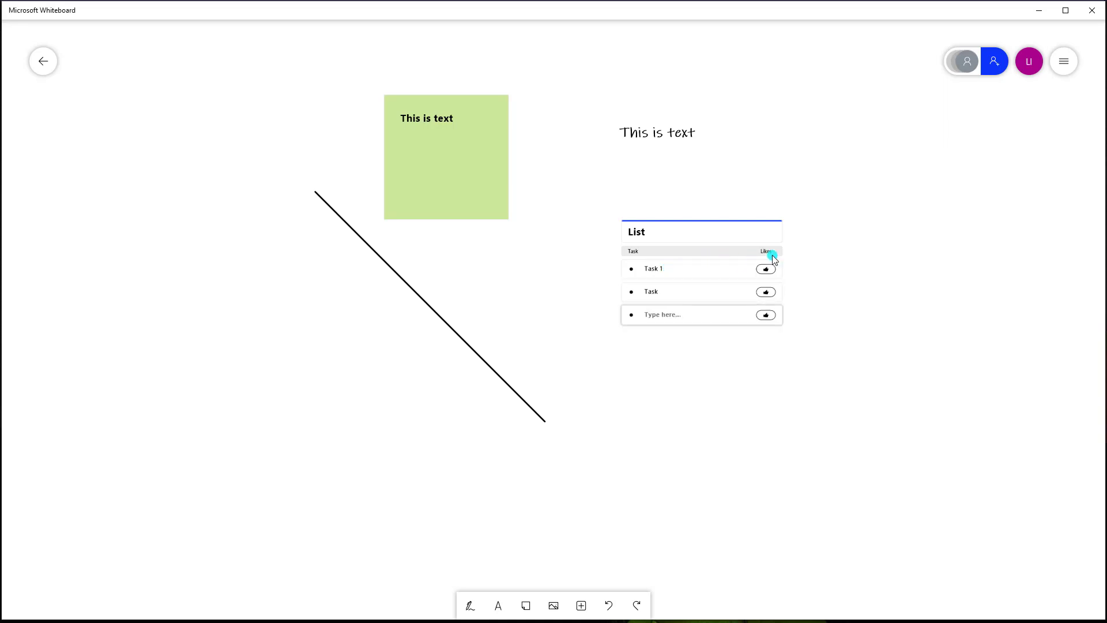
{"action": "left_click", "coordinate": [766, 269]}
{"action": "mouse_move", "coordinate": [765, 293]}
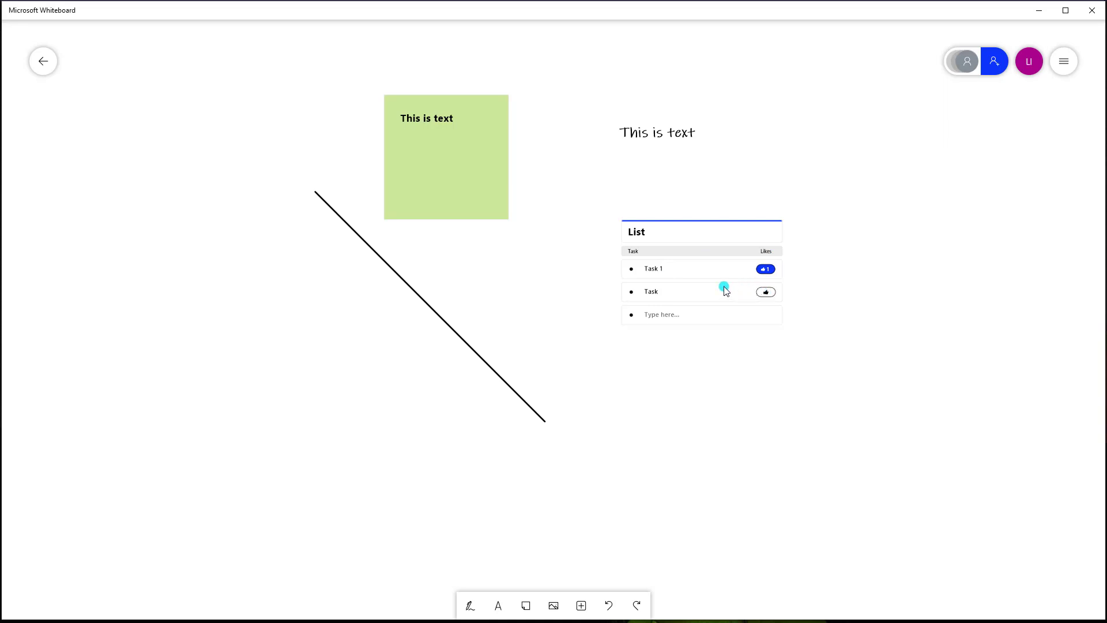
{"action": "left_click", "coordinate": [580, 607]}
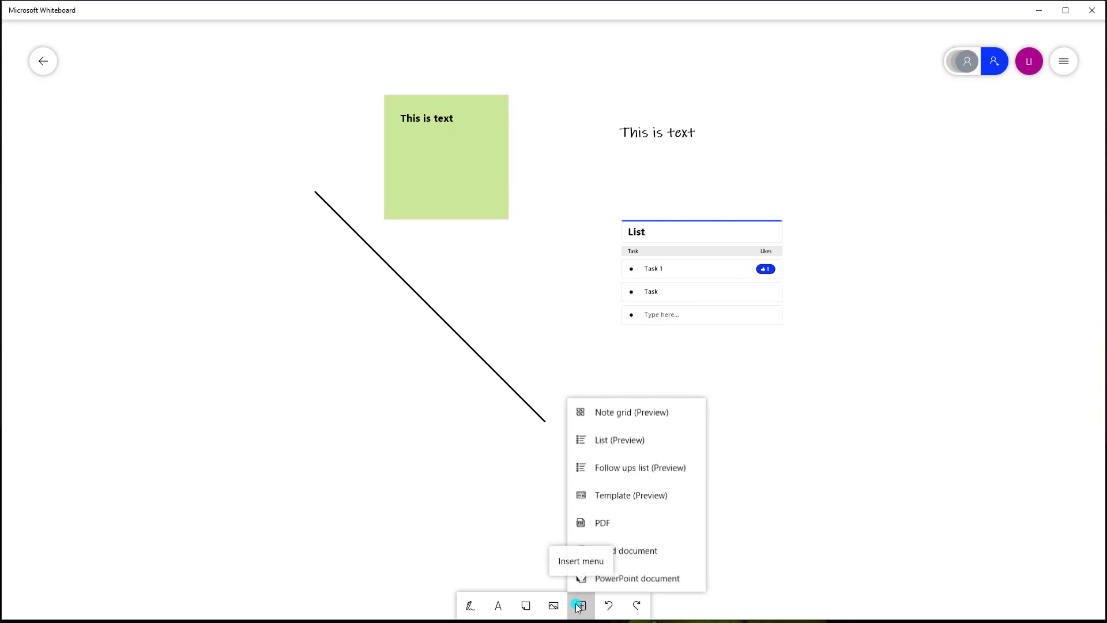
Open Template (Preview) and browse Brainstorming, Kanban, Retrospective, SWOT and Project Planning templates
{"action": "left_click", "coordinate": [661, 496]}
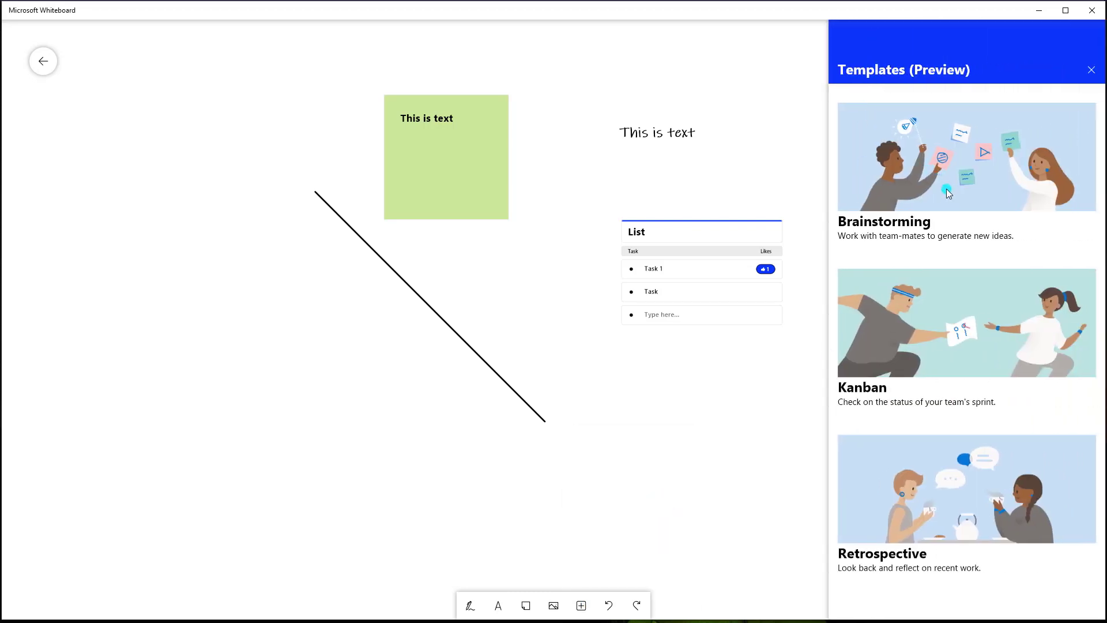
{"action": "scroll", "coordinate": [946, 196], "scroll_direction": "down", "scroll_amount": 3}
{"action": "scroll", "coordinate": [948, 207], "scroll_direction": "down", "scroll_amount": 5}
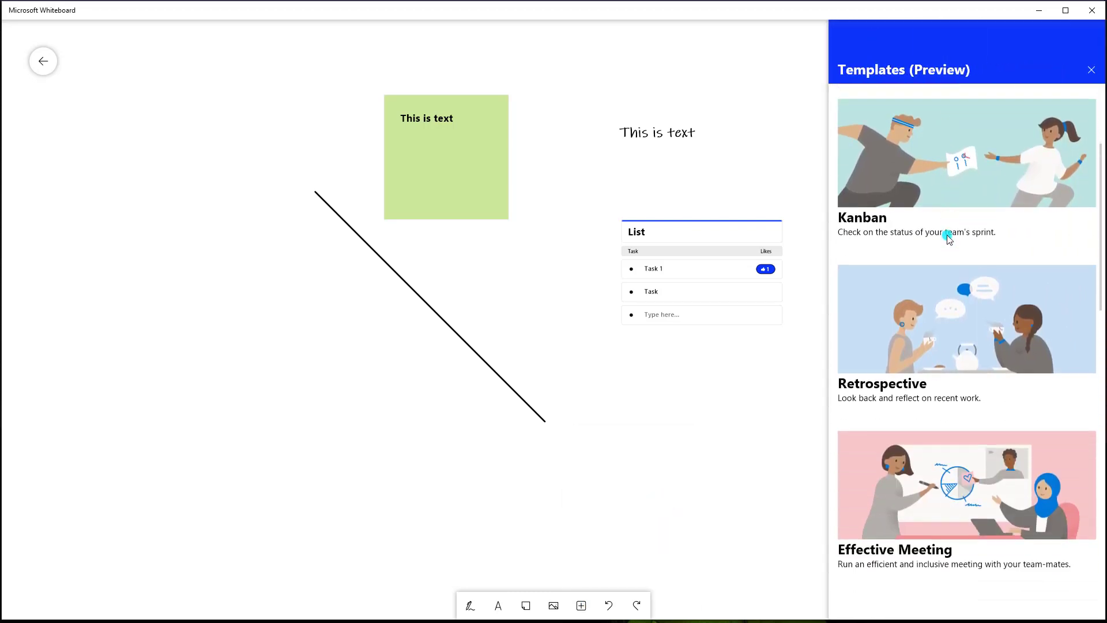
{"action": "scroll", "coordinate": [946, 262], "scroll_direction": "down", "scroll_amount": 1}
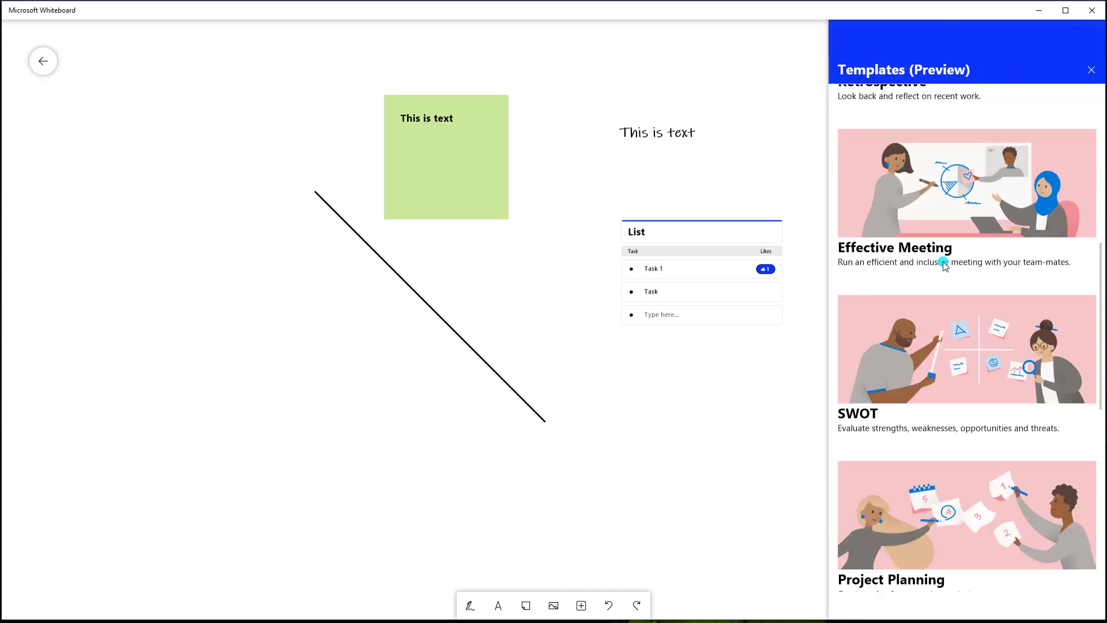
{"action": "scroll", "coordinate": [952, 280], "scroll_direction": "down", "scroll_amount": 2}
{"action": "scroll", "coordinate": [953, 285], "scroll_direction": "down", "scroll_amount": 2}
{"action": "scroll", "coordinate": [955, 300], "scroll_direction": "up", "scroll_amount": 7}
{"action": "scroll", "coordinate": [950, 323], "scroll_direction": "up", "scroll_amount": 1}
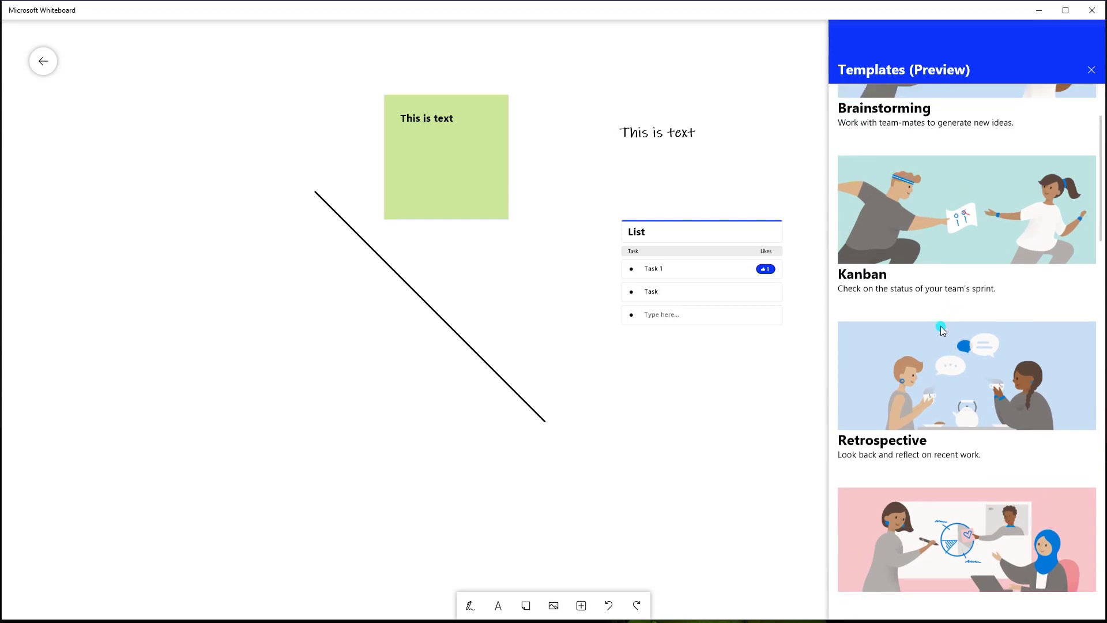
{"action": "scroll", "coordinate": [940, 338], "scroll_direction": "up", "scroll_amount": 2}
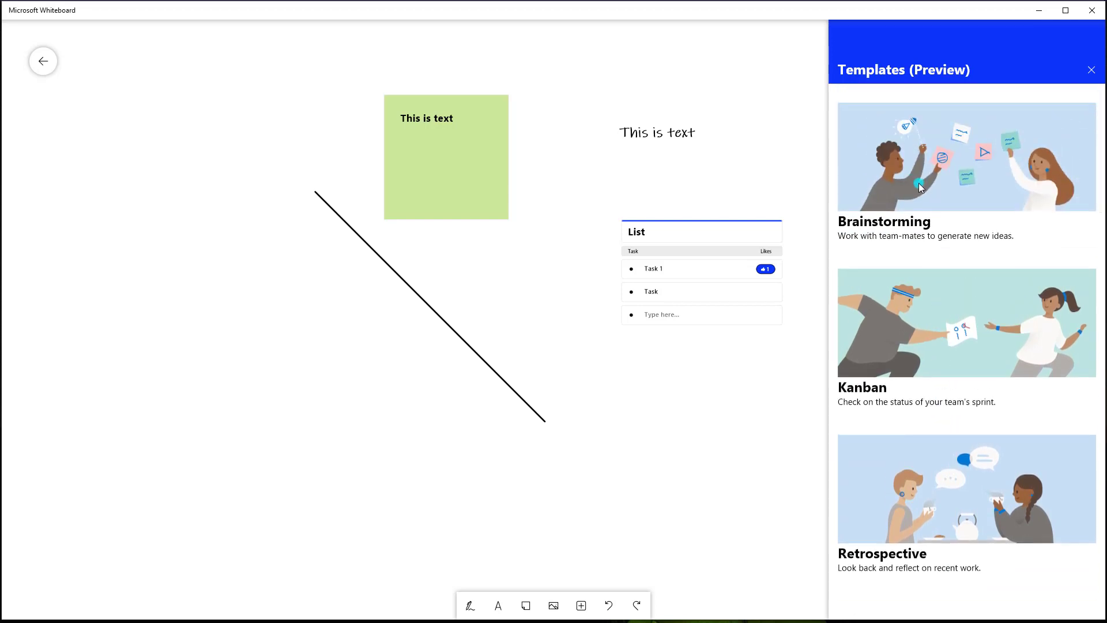
Add the Brainstorming template with Agenda, Follow-ups and Ideas, then minimise Whiteboard to Teams
{"action": "left_click", "coordinate": [918, 188]}
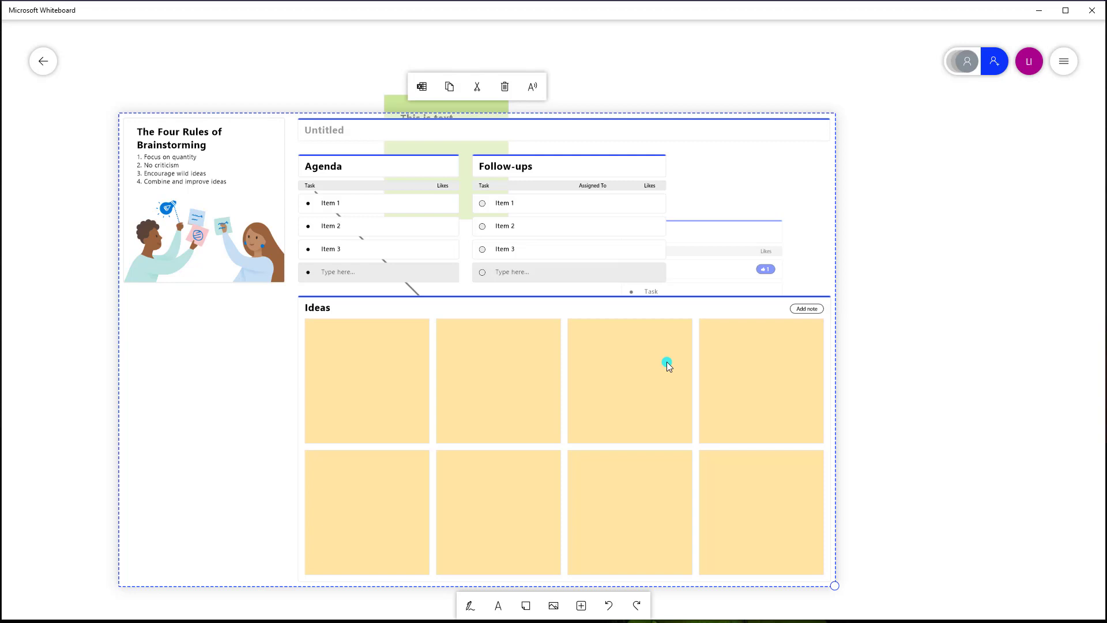
{"action": "scroll", "coordinate": [663, 363], "scroll_direction": "up", "scroll_amount": 3}
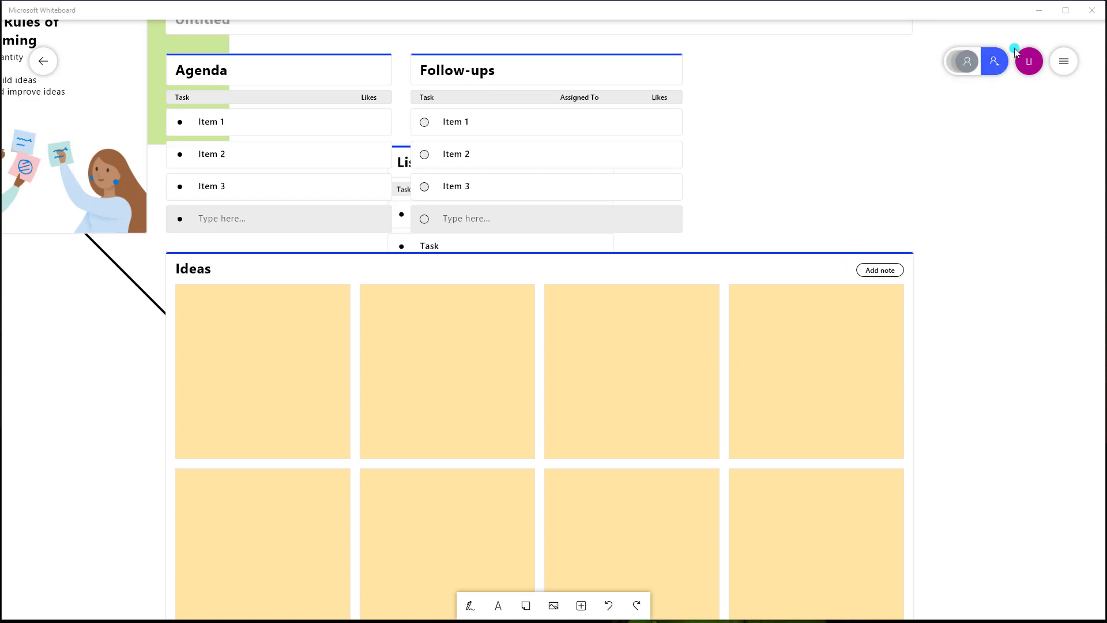
{"action": "left_click", "coordinate": [1037, 12]}
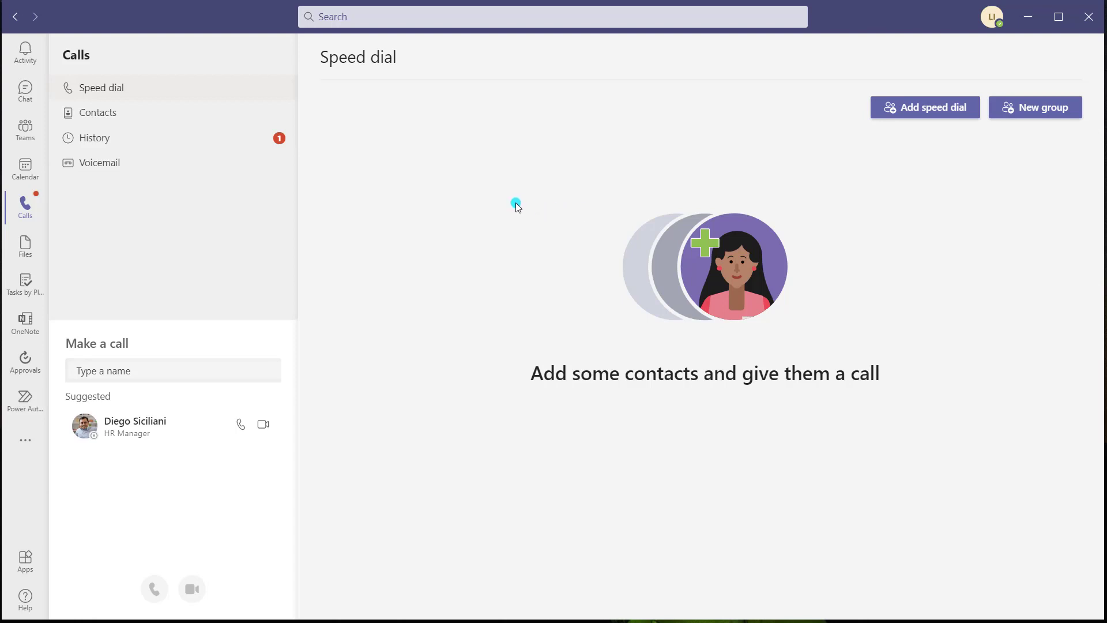
Add a Whiteboard tab named 'Whiteboard' to Finance Team's General channel
{"action": "left_click", "coordinate": [29, 141]}
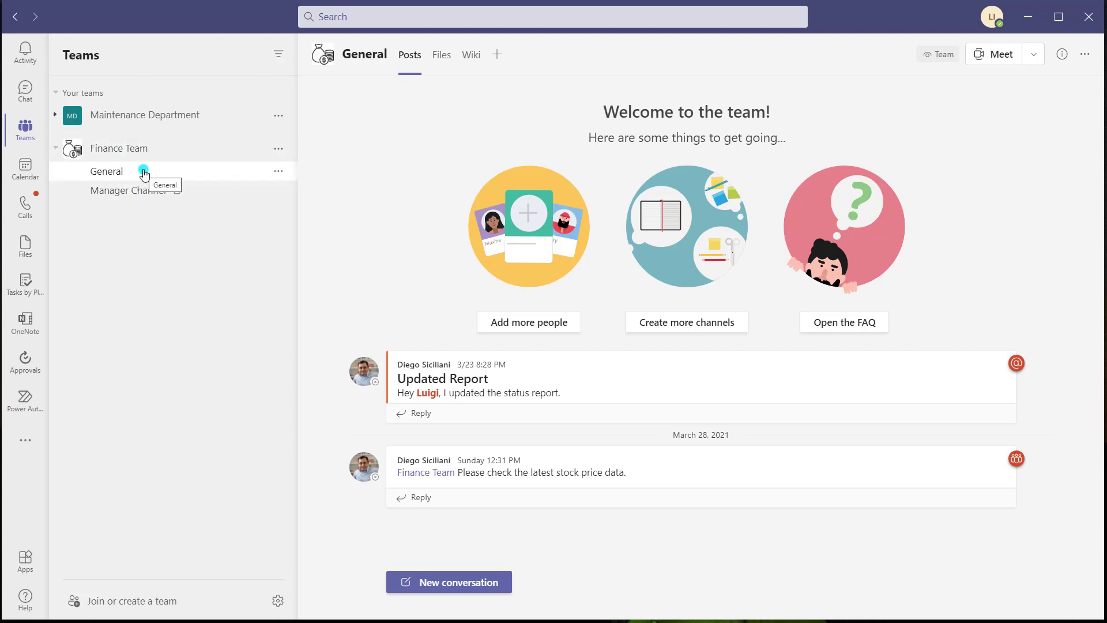
{"action": "left_click", "coordinate": [496, 58]}
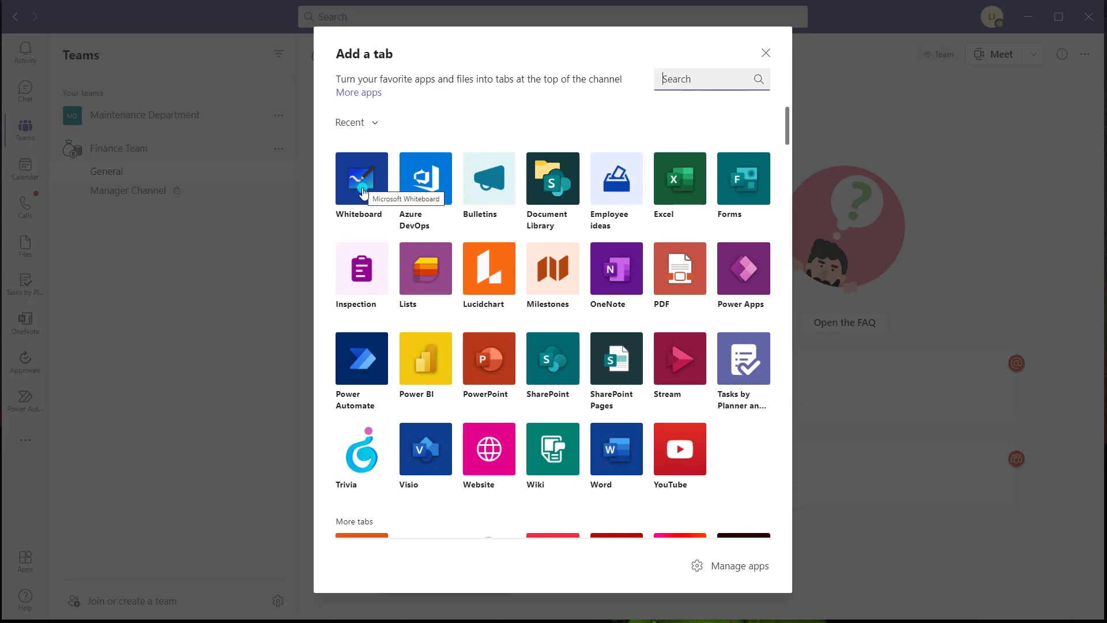
{"action": "left_click", "coordinate": [362, 179]}
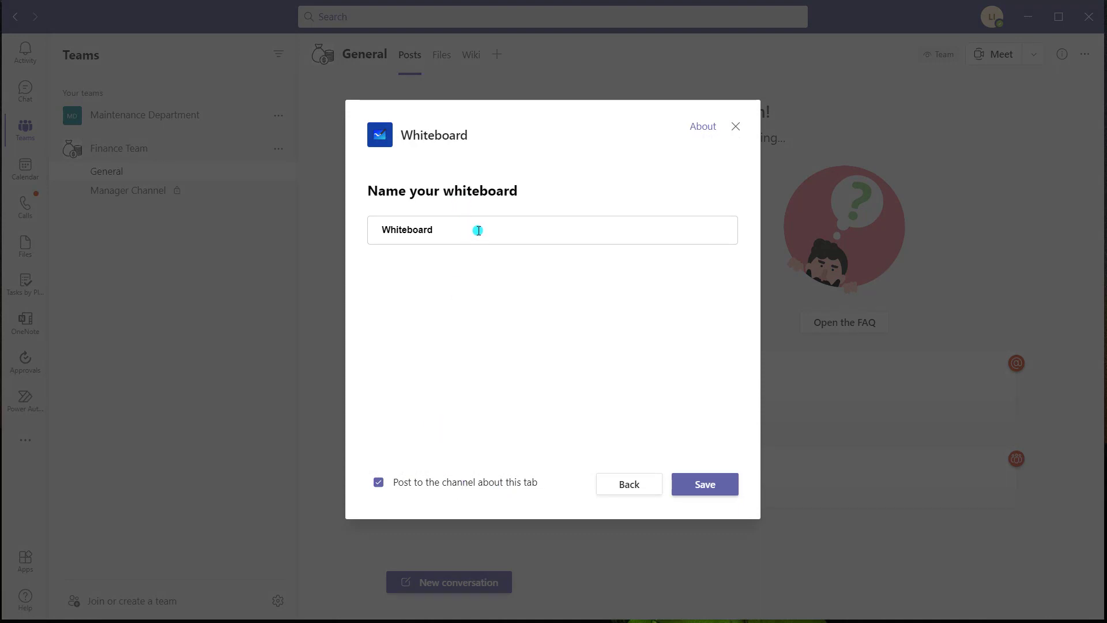
Save the General channel's Whiteboard tab with 'Post to the channel about this tab' unchecked
{"action": "left_click", "coordinate": [484, 490]}
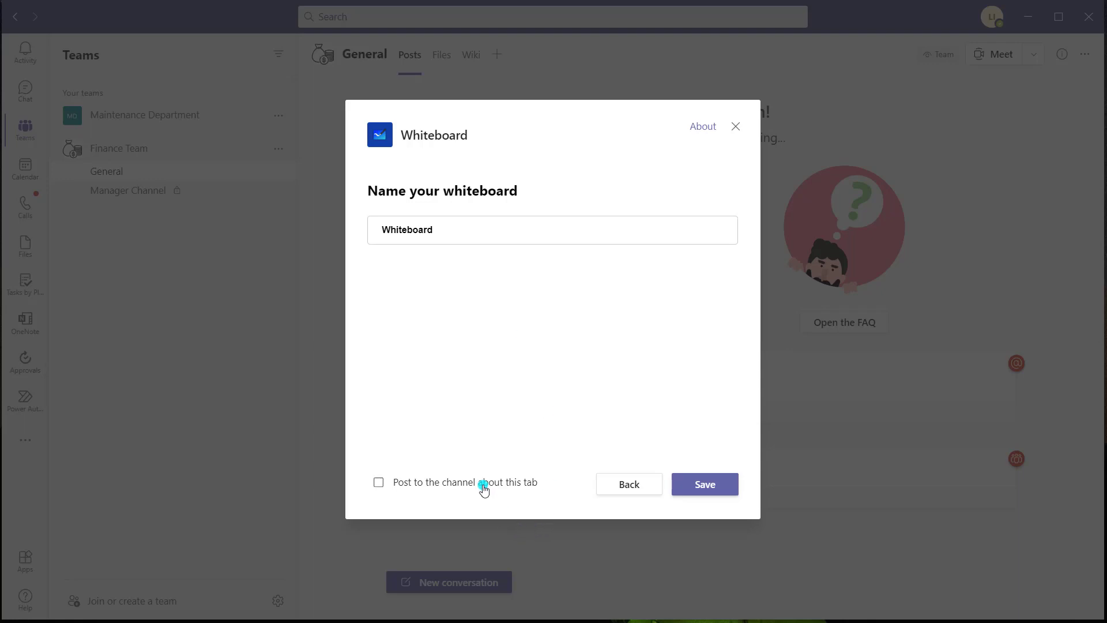
{"action": "left_click", "coordinate": [719, 490]}
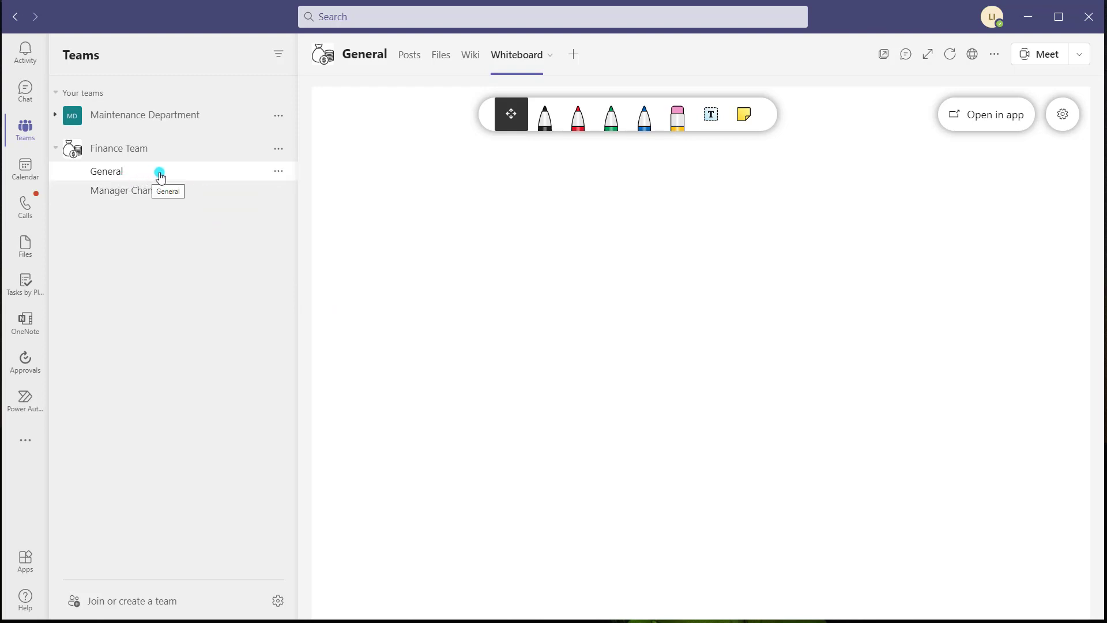
In the Manager Channel, begin adding a new tab and pick Whiteboard
{"action": "left_click", "coordinate": [131, 193]}
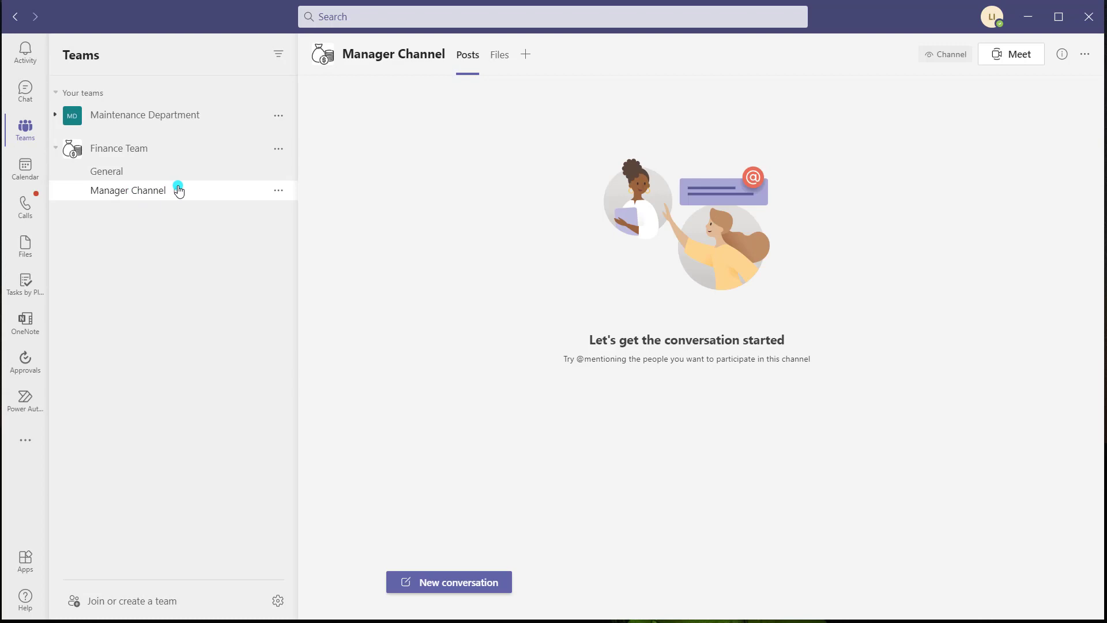
{"action": "left_click", "coordinate": [528, 55]}
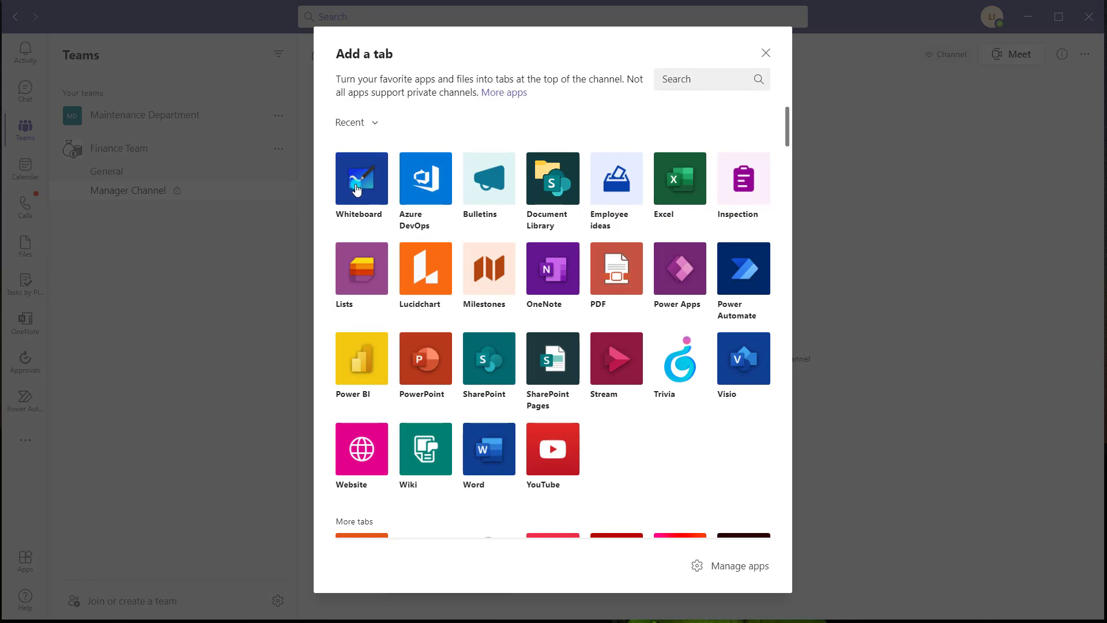
{"action": "left_click", "coordinate": [356, 189]}
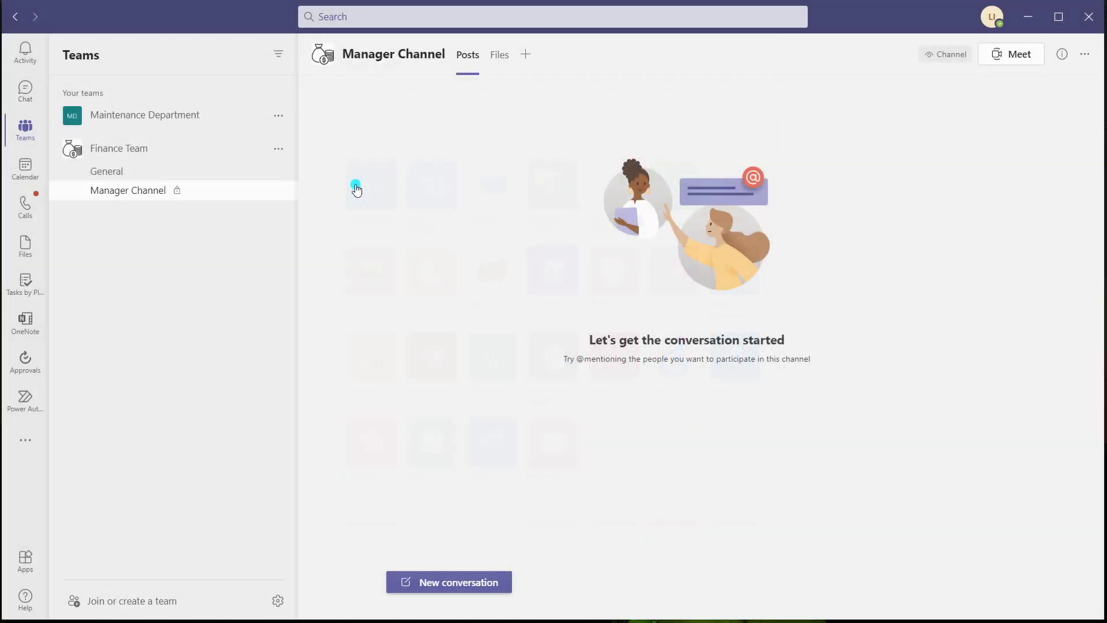